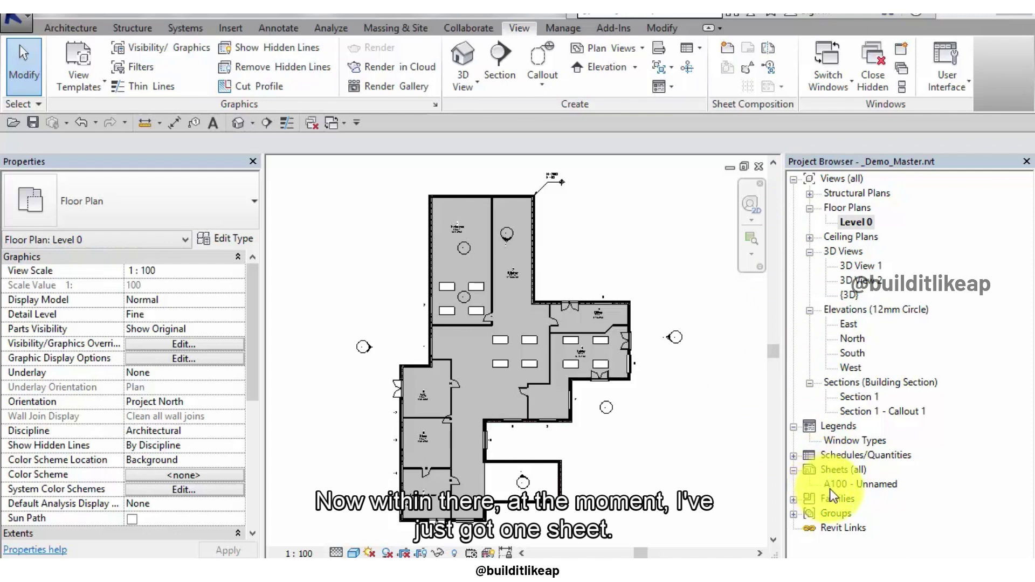
Open sheet A100 and zoom and pan around its default Autodesk title block
double_click(878, 486)
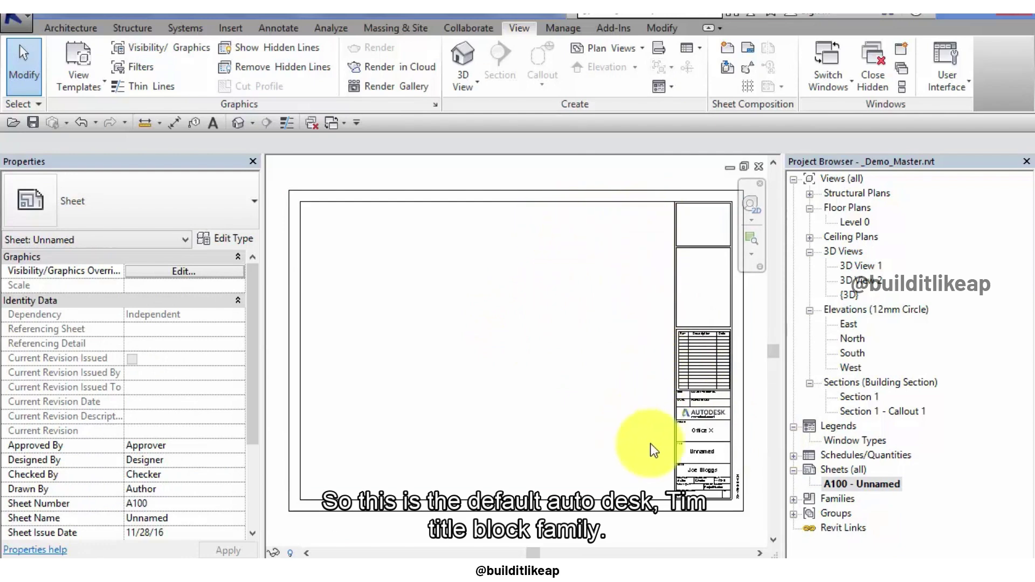
scroll(742, 438, "up", 3)
scroll(742, 437, "up", 2)
scroll(742, 437, "up", 1)
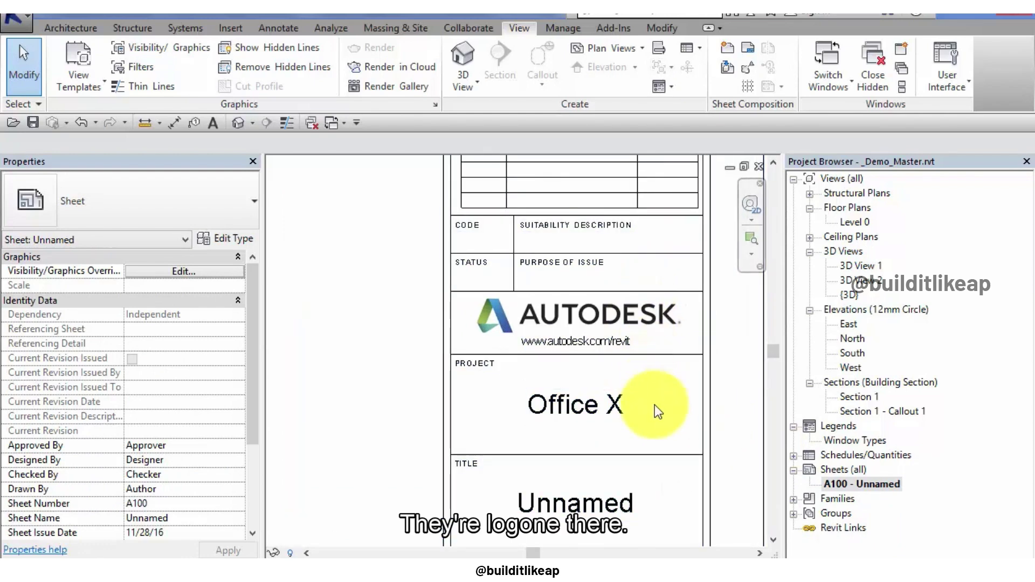
scroll(654, 405, "down", 1)
scroll(663, 408, "down", 3)
scroll(664, 408, "down", 2)
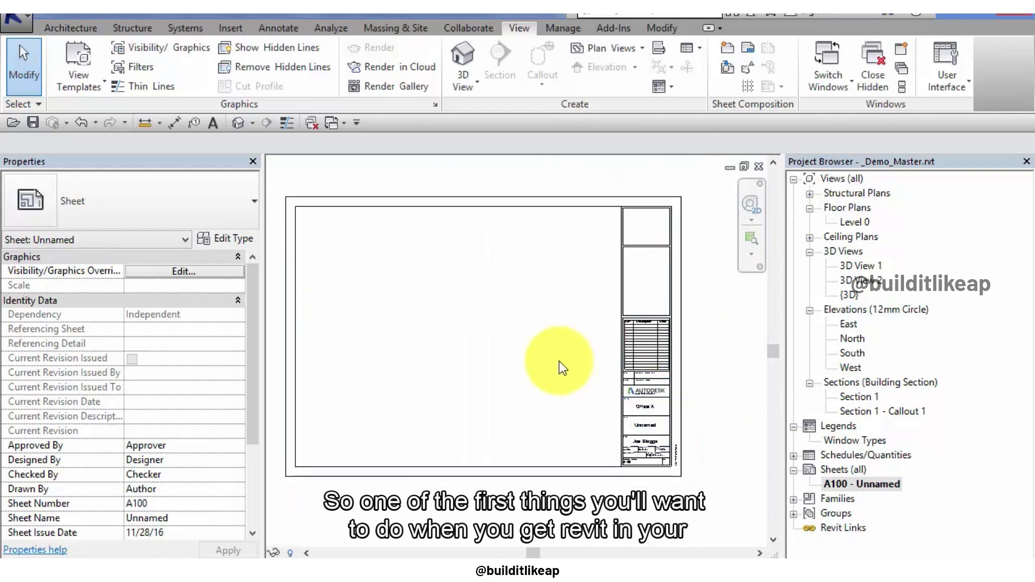
scroll(589, 387, "down", 1)
scroll(620, 378, "down", 1)
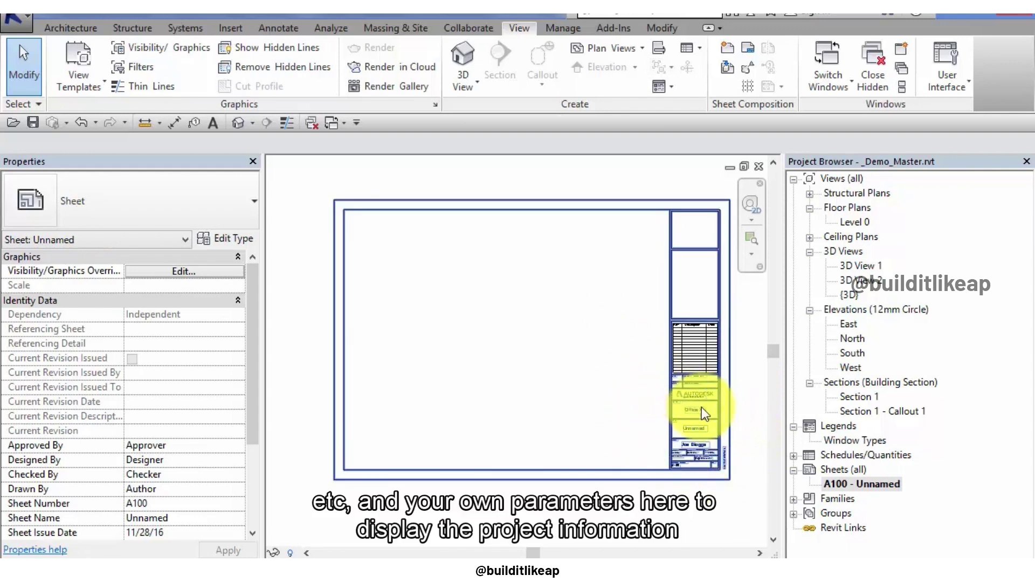
scroll(754, 454, "up", 3)
scroll(755, 454, "up", 2)
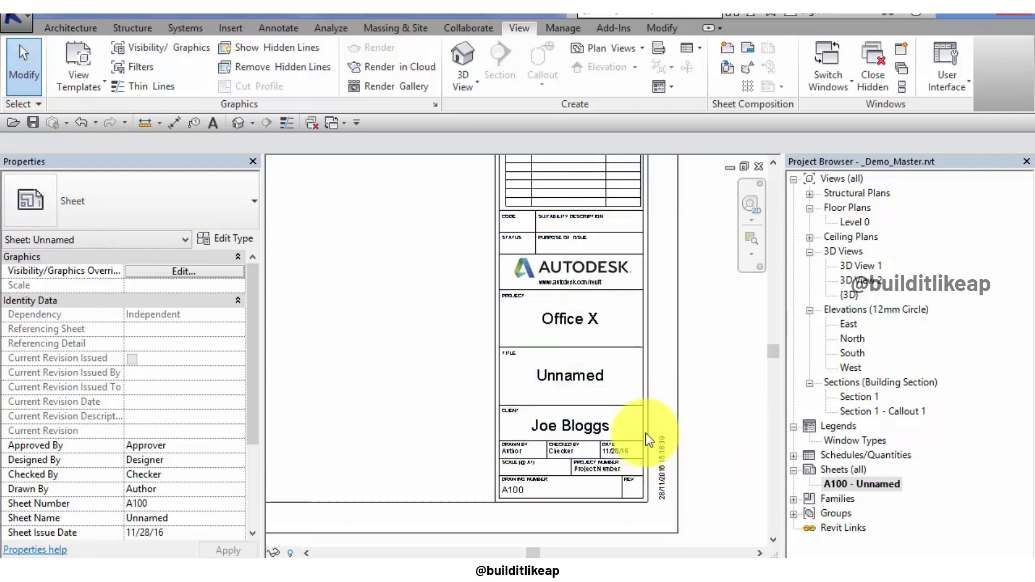
scroll(739, 432, "down", 2)
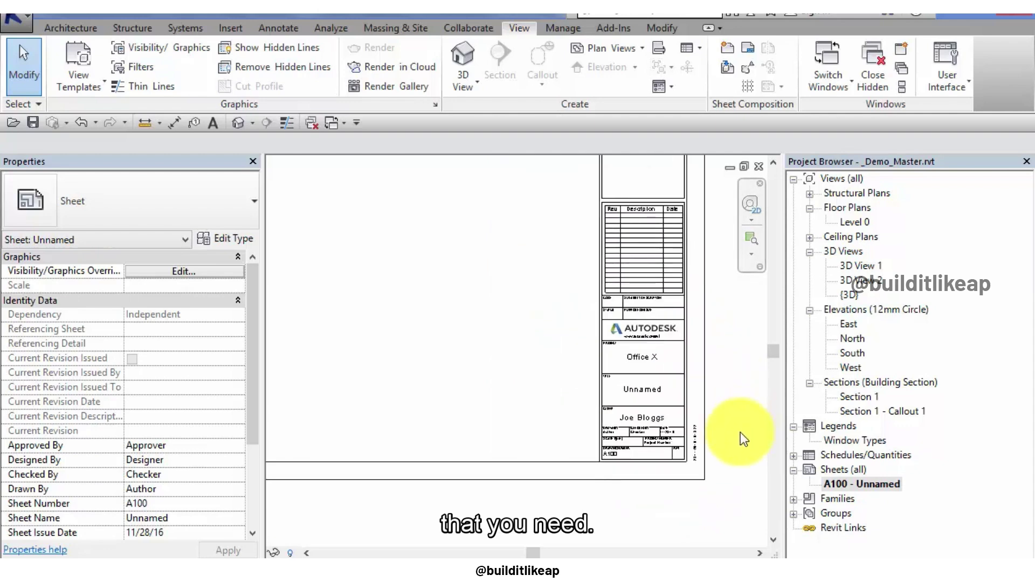
scroll(738, 434, "down", 2)
scroll(694, 422, "down", 2)
middle_click_drag(596, 374, 590, 390)
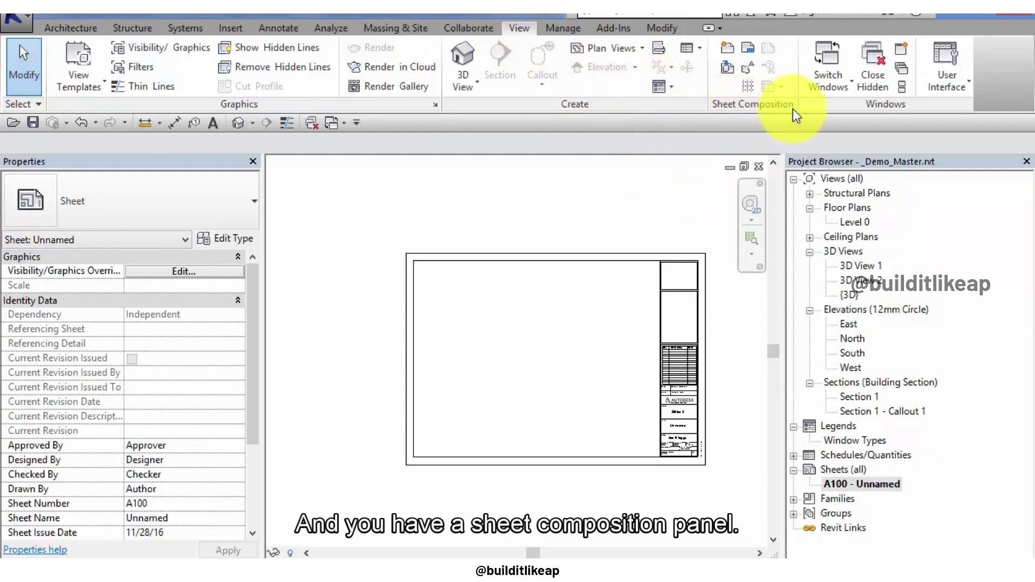
Pick Floor Plan: Level 0 in the Place View list and add it to sheet A100
left_click(726, 68)
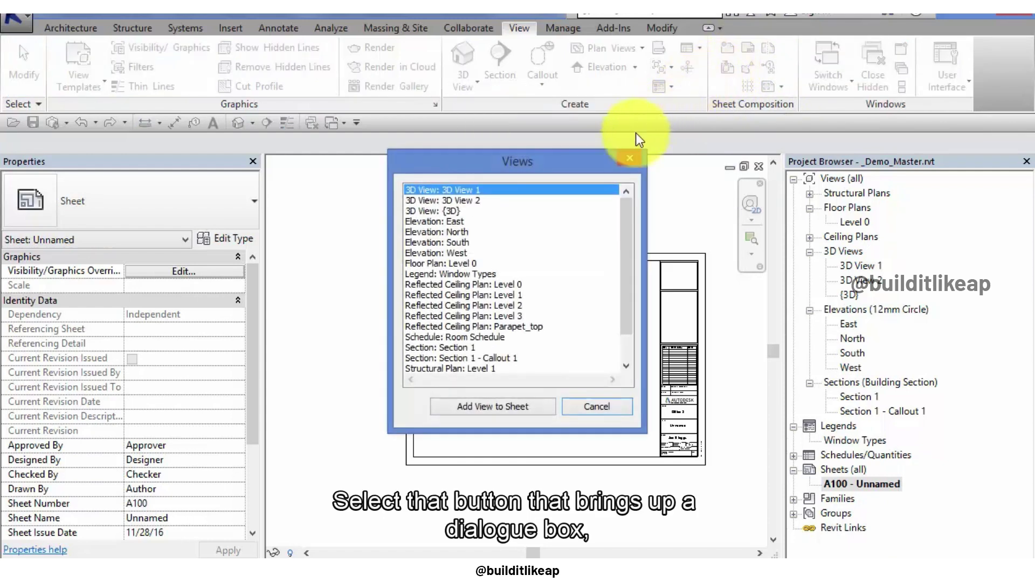
left_click_drag(582, 162, 384, 33)
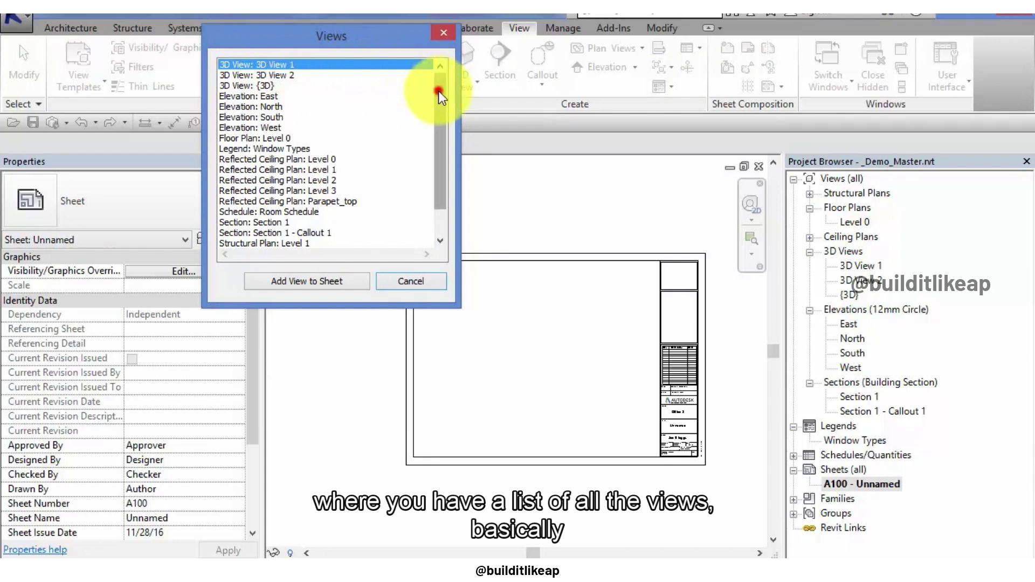
left_click_drag(437, 92, 438, 120)
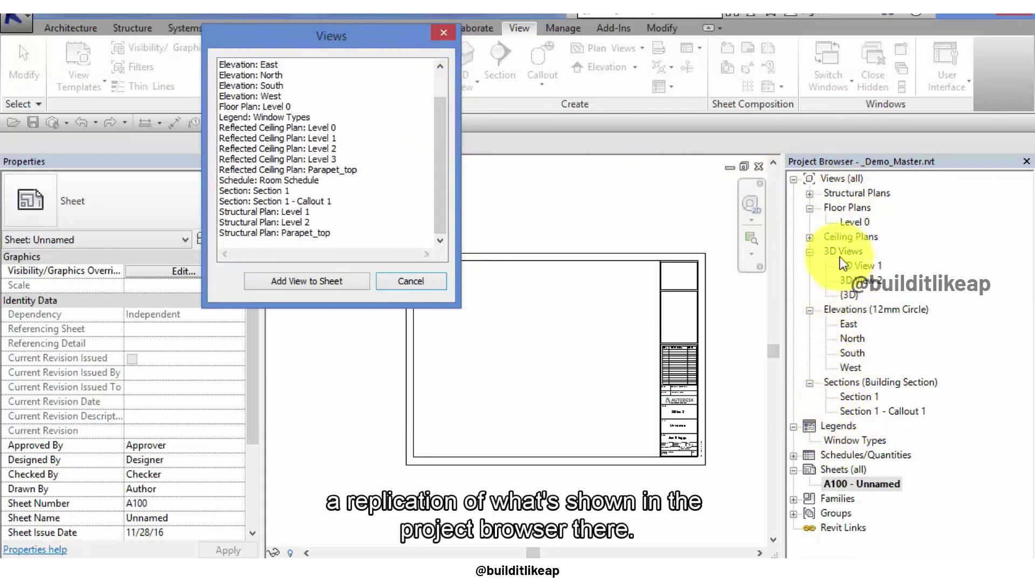
left_click_drag(442, 179, 462, 148)
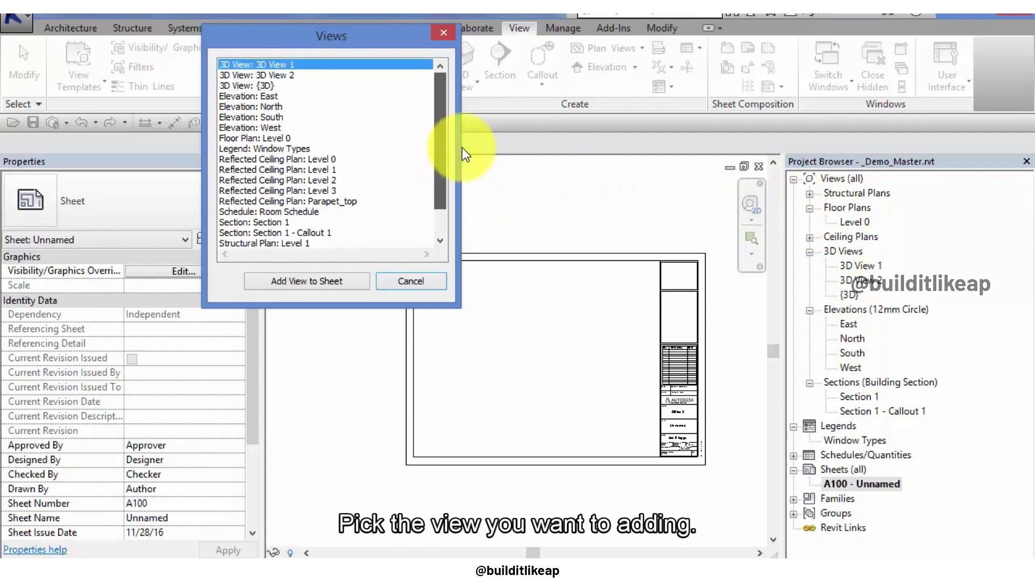
left_click_drag(461, 147, 471, 186)
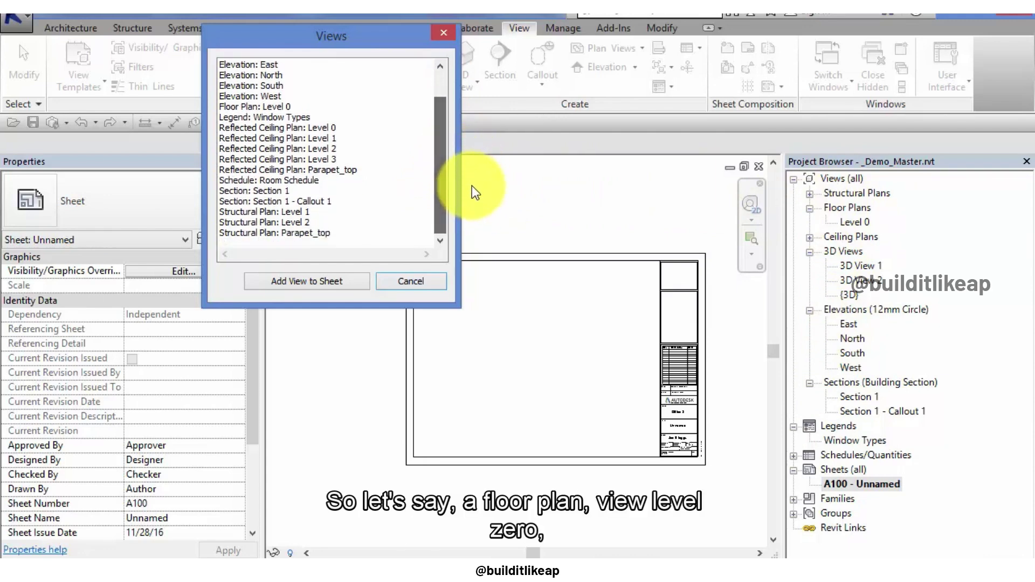
left_click(256, 109)
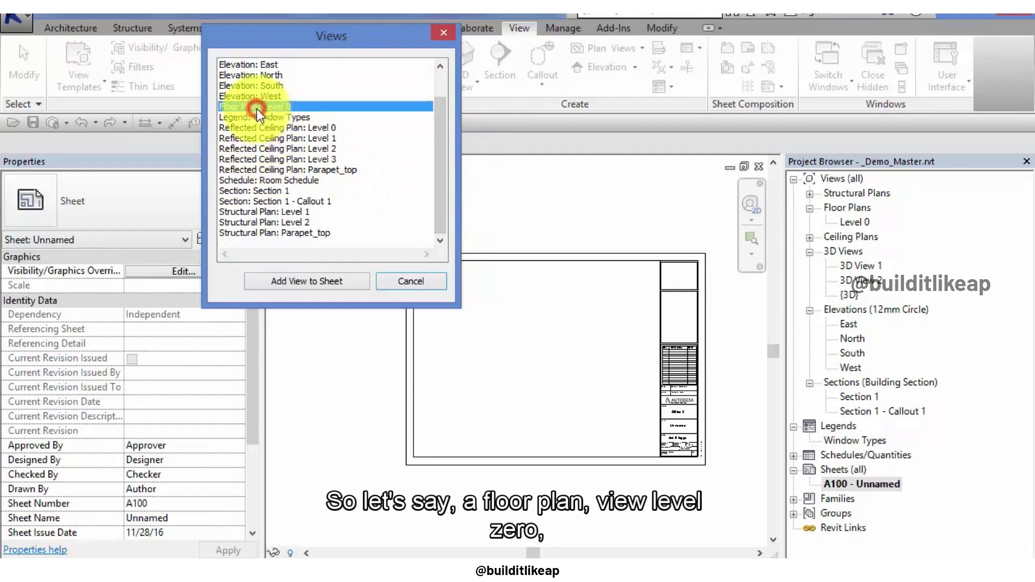
left_click(338, 282)
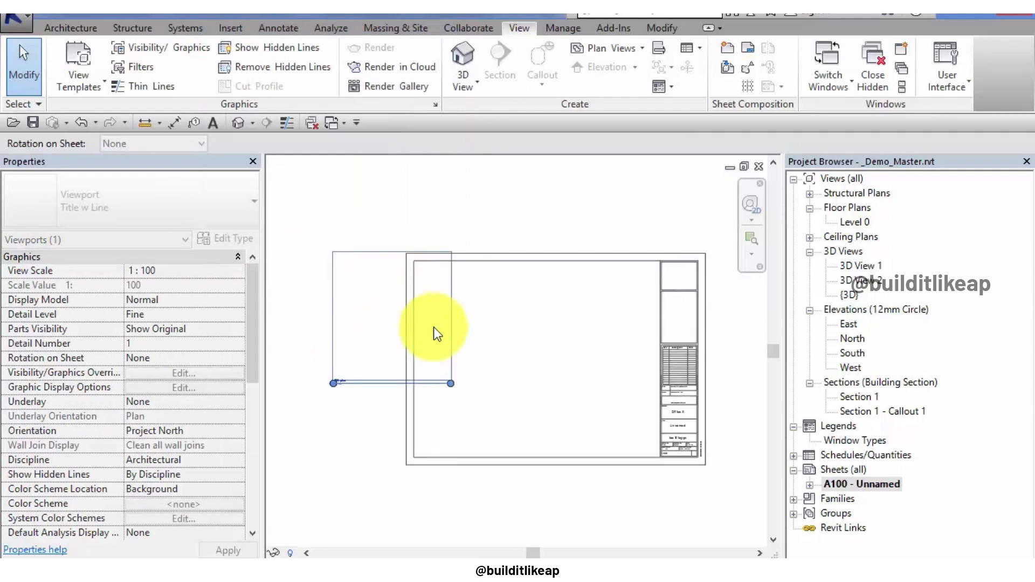
Set the Level 0 plan viewport on the sheet and drop the South elevation below it
left_click(532, 330)
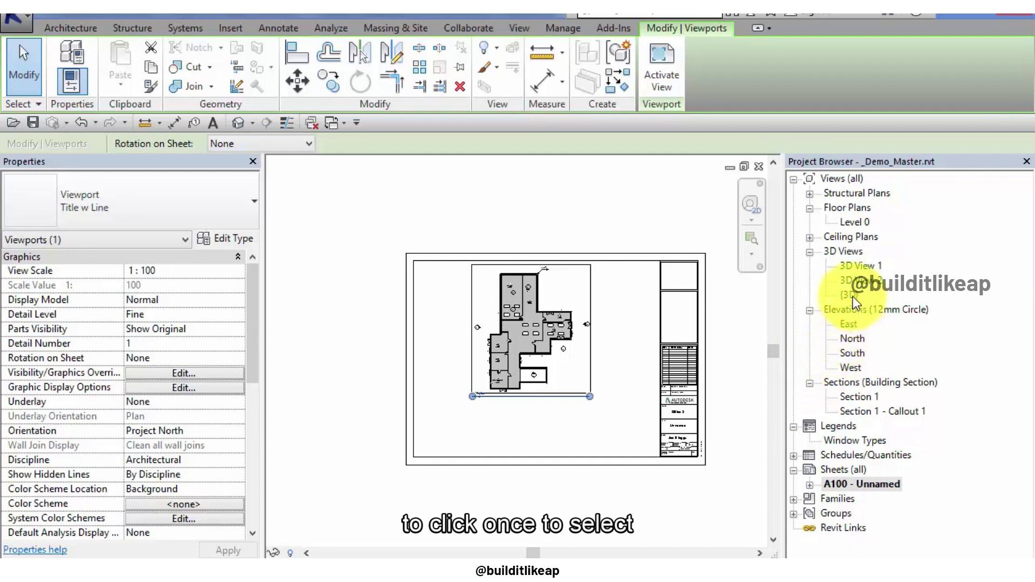
left_click(850, 353)
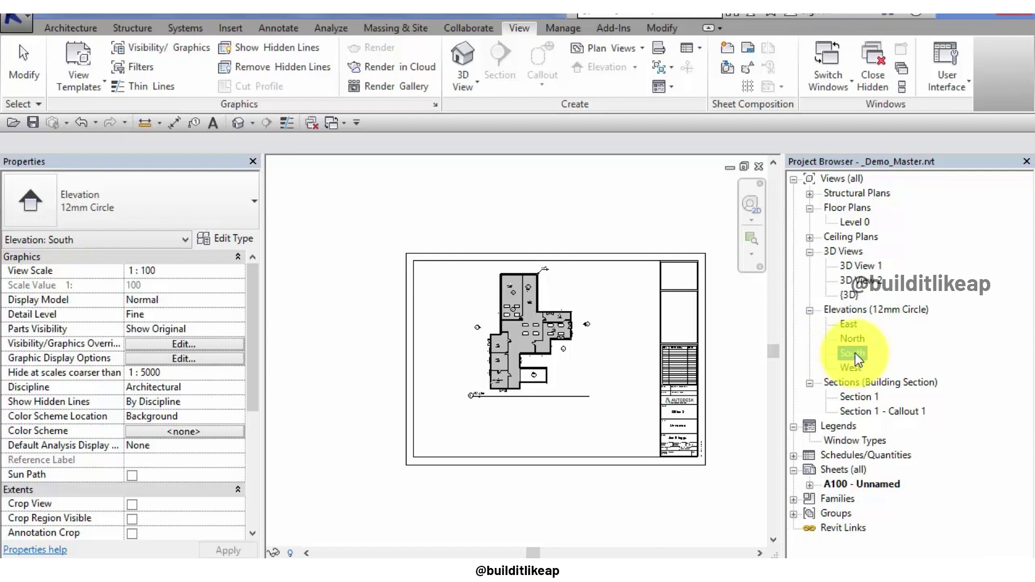
left_click_drag(852, 351, 527, 416)
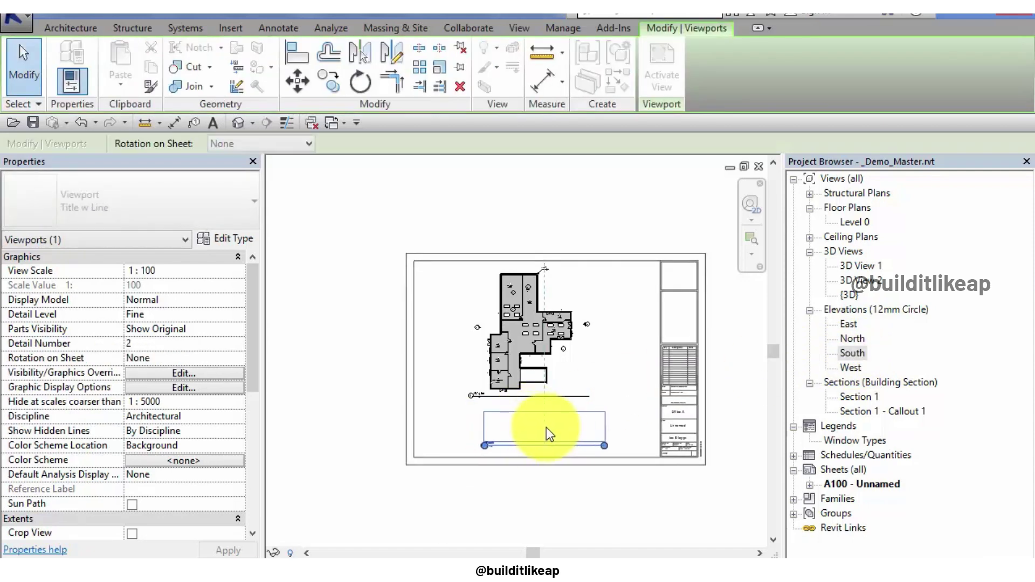
left_click(545, 428)
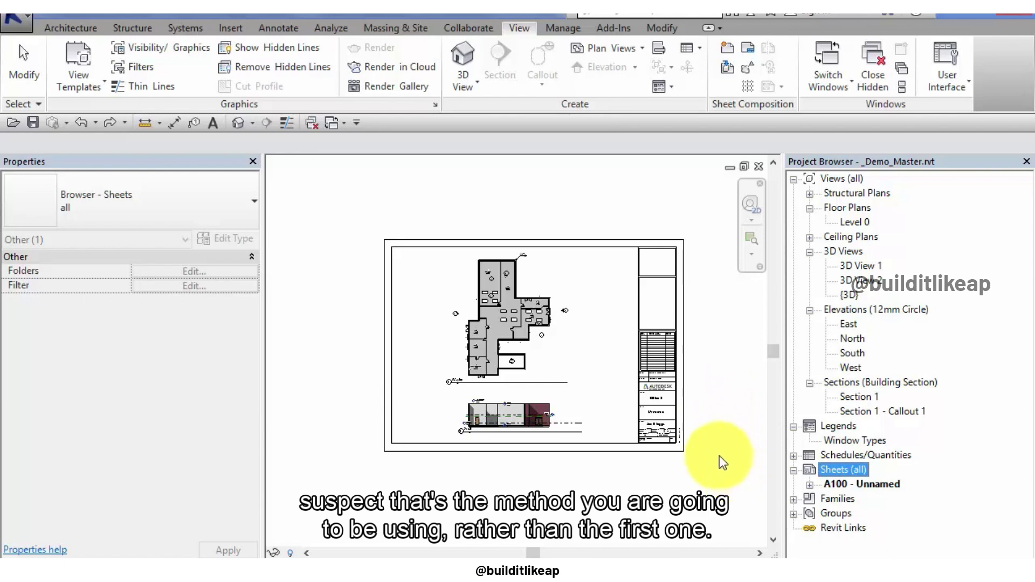
Create new sheet A101 from the Sheets group with the Title_Blocks_A1_Metric : Standard title block
right_click(836, 470)
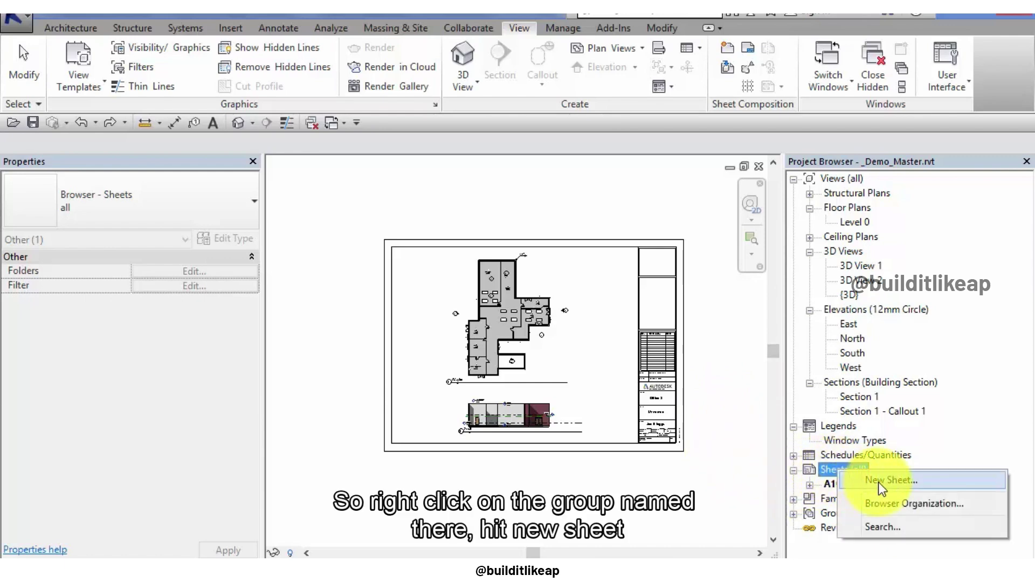
left_click(878, 481)
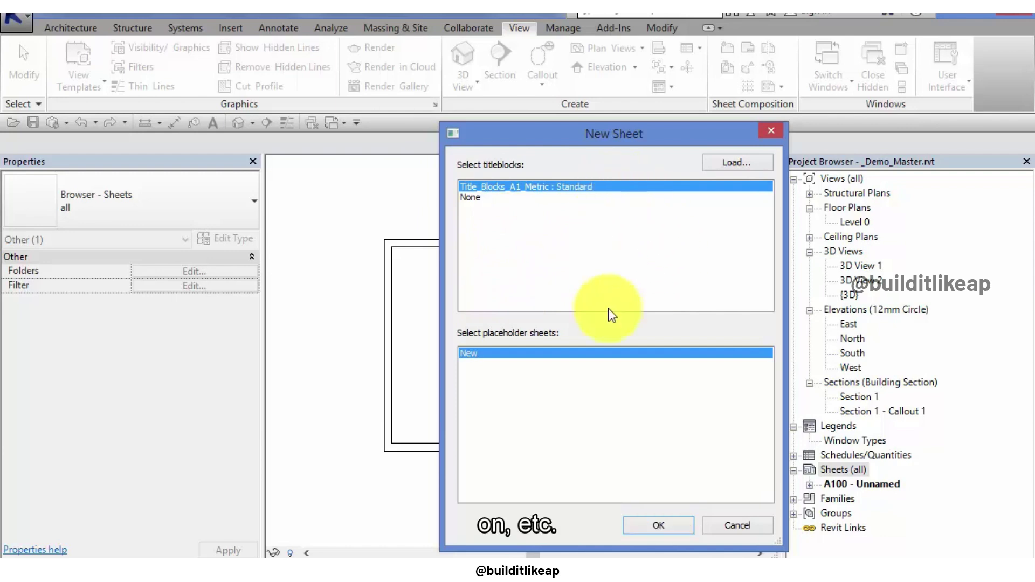
left_click(693, 526)
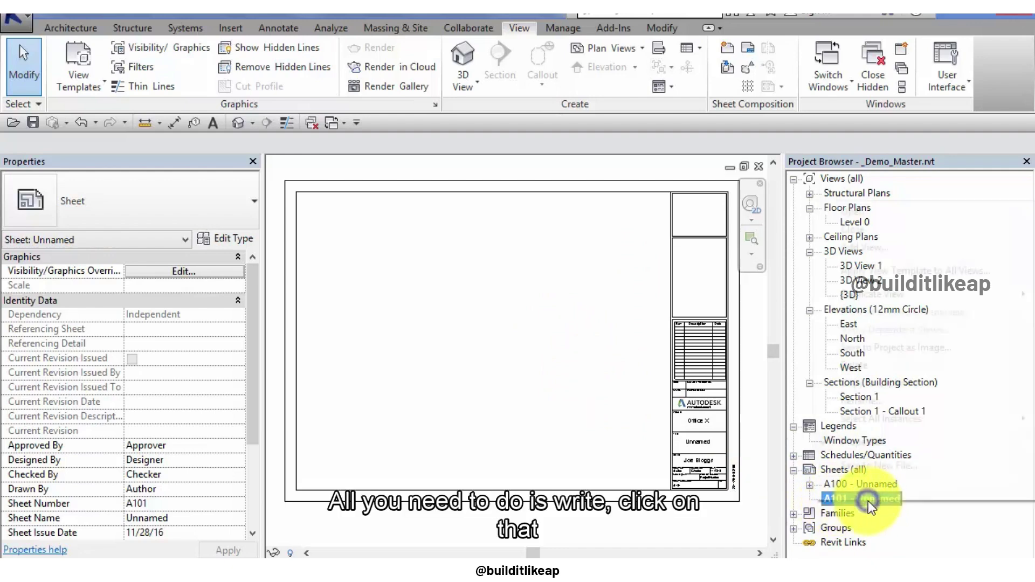
right_click(867, 500)
left_click(862, 401)
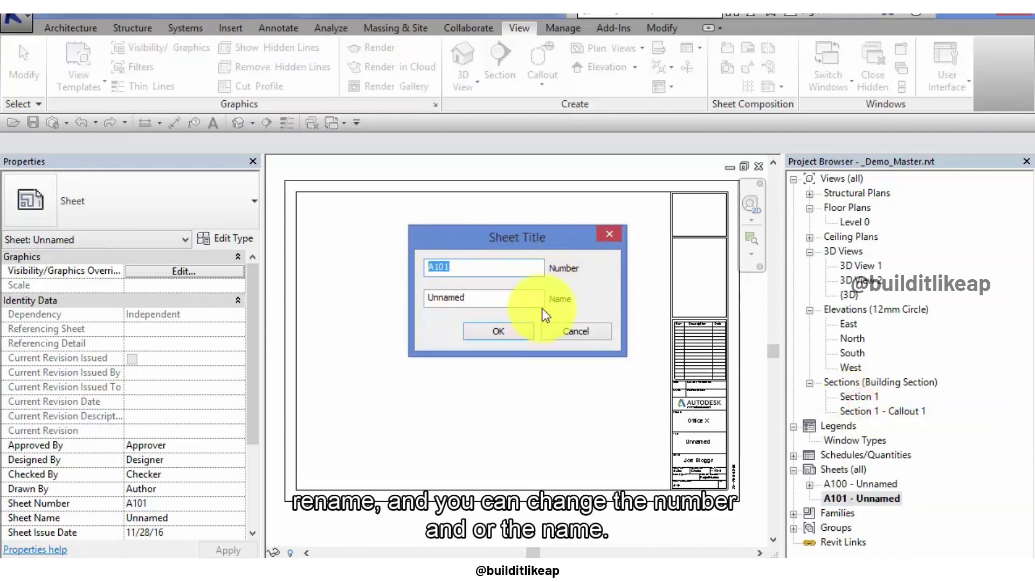
left_click(564, 334)
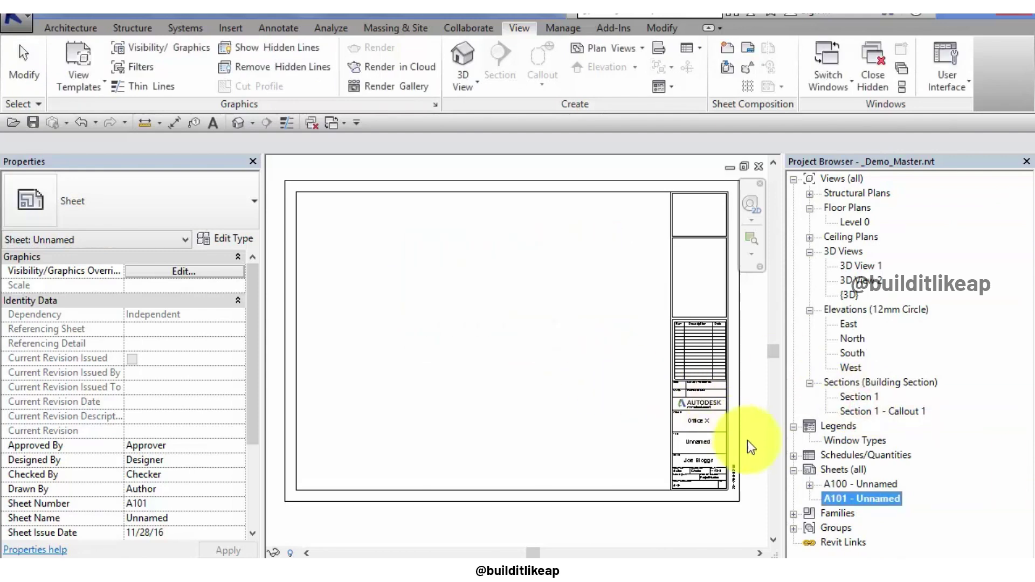
left_click(635, 397)
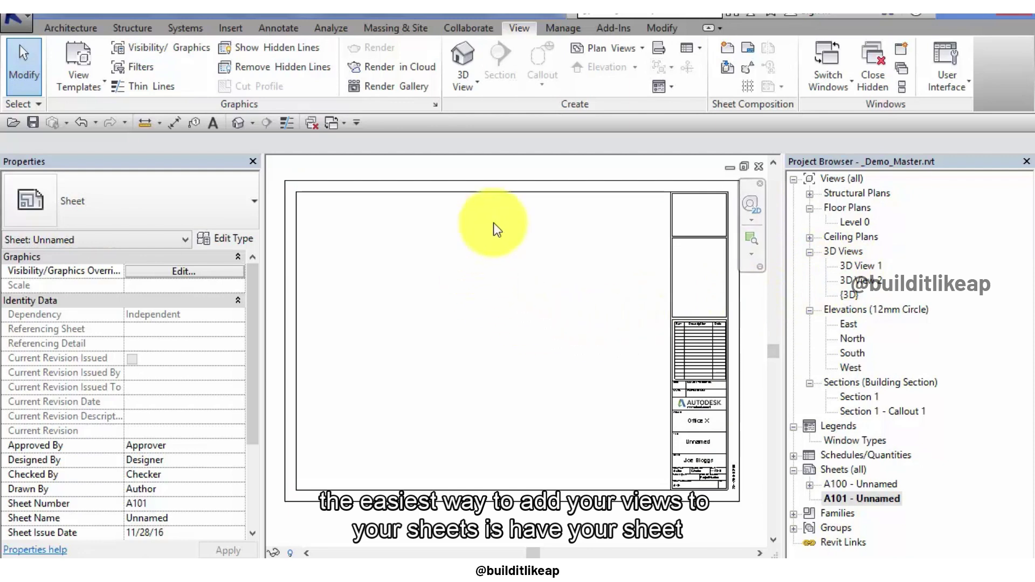
Place 3D View 1 top-left and 3D View 2 beside it, then try adding the South elevation
left_click(857, 265)
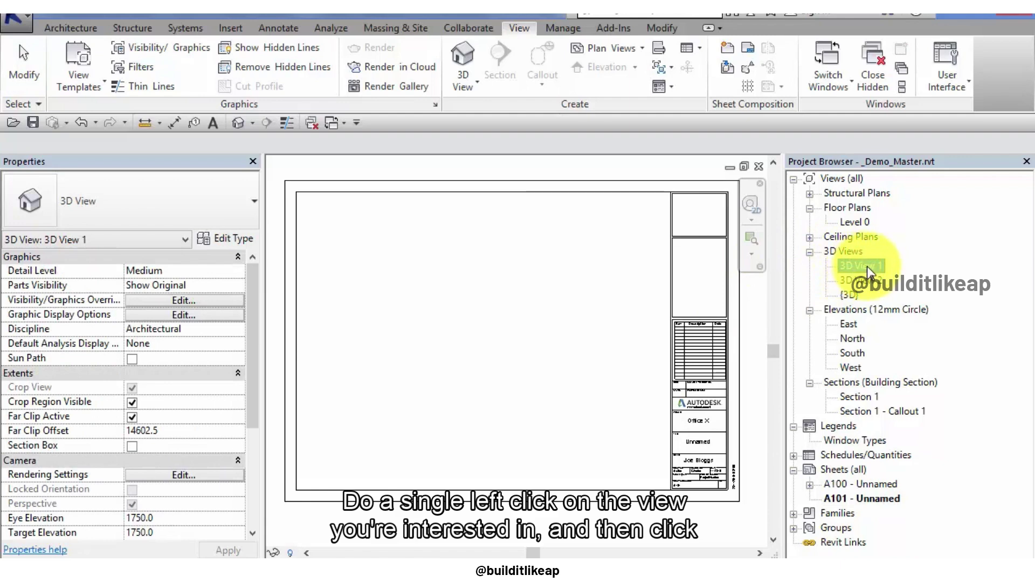
mouse_move(867, 266)
left_mouse_down()
mouse_move(723, 312)
mouse_move(420, 348)
mouse_move(365, 239)
left_mouse_up()
left_click(365, 236)
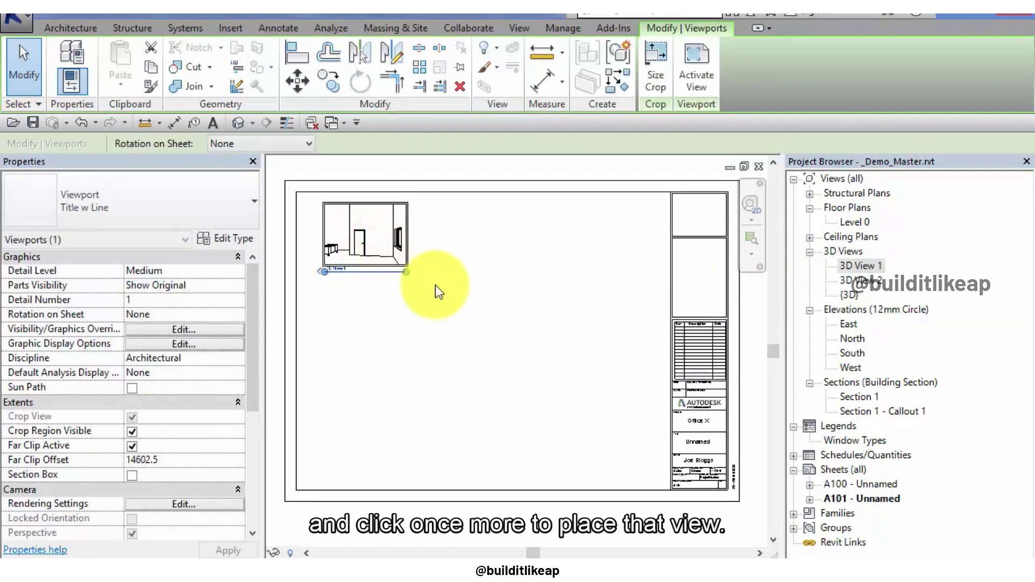
left_click_drag(854, 279, 457, 331)
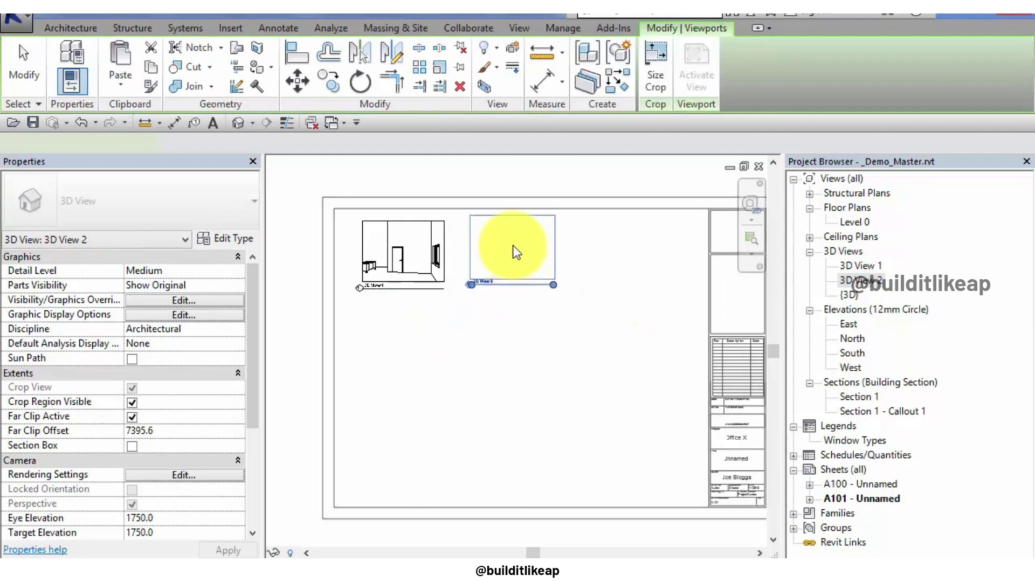
left_click(513, 256)
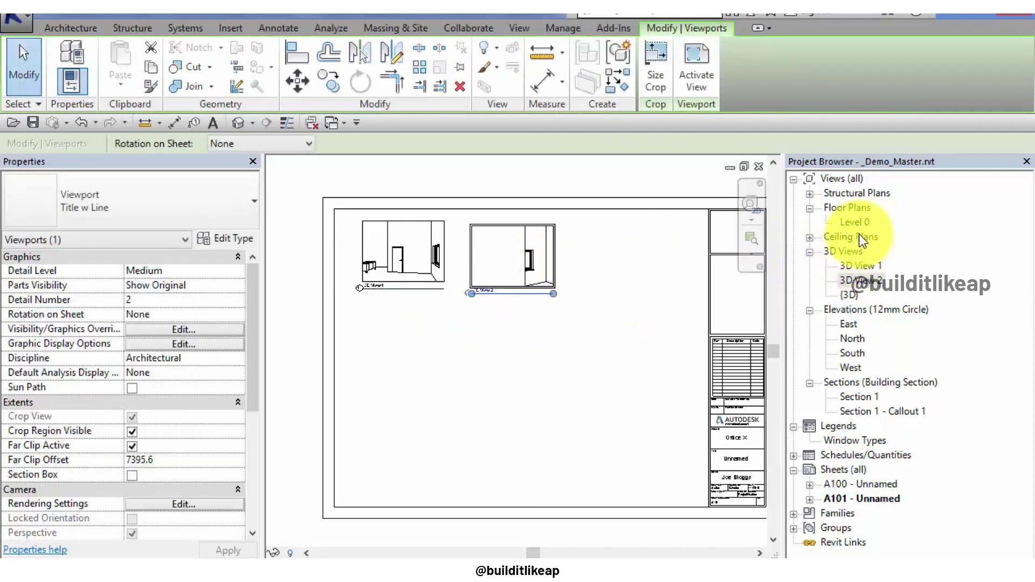
left_click_drag(849, 355, 629, 366)
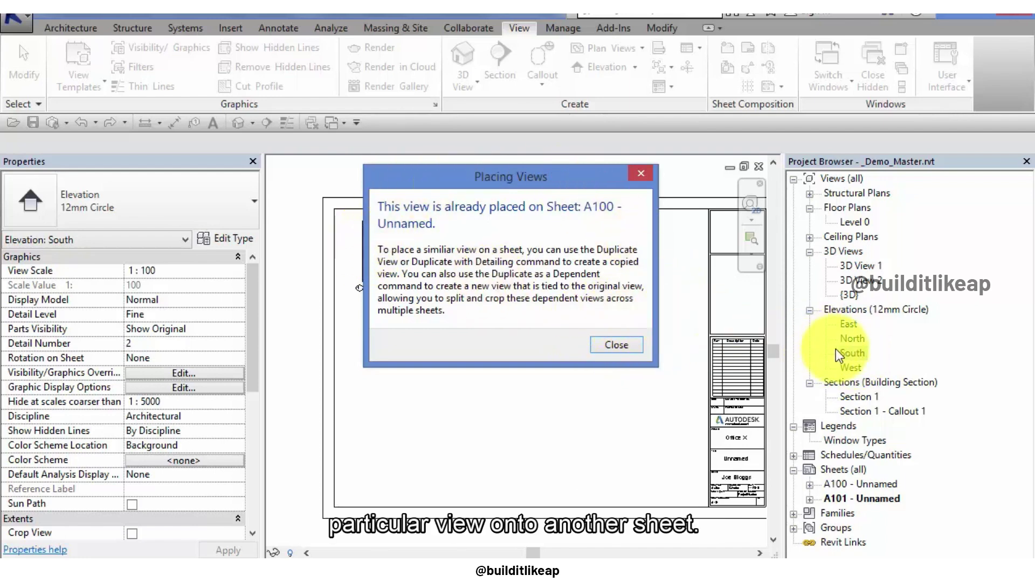
Dismiss the already-placed warning and close the South elevation's context menu
left_click(620, 344)
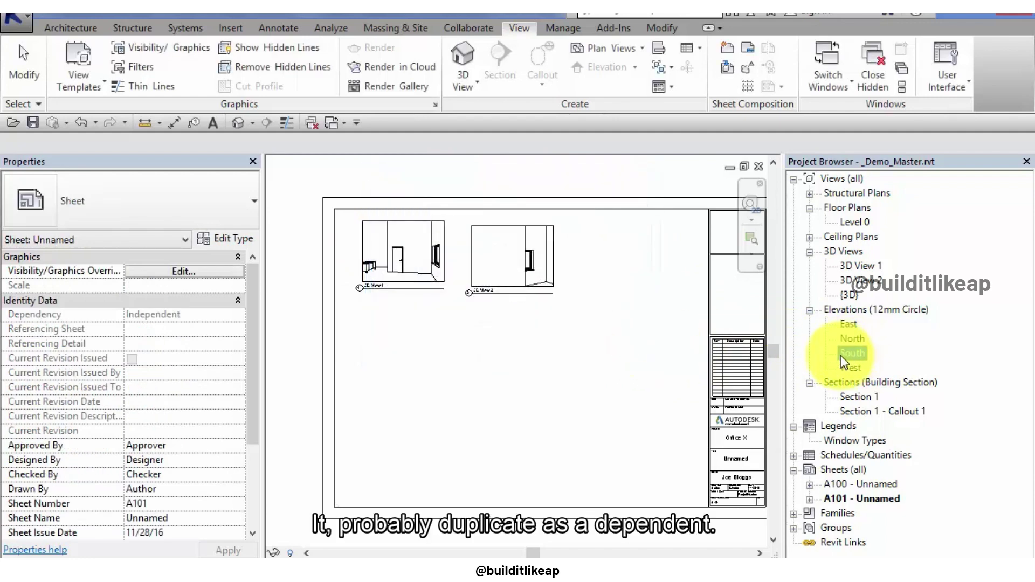
right_click(851, 354)
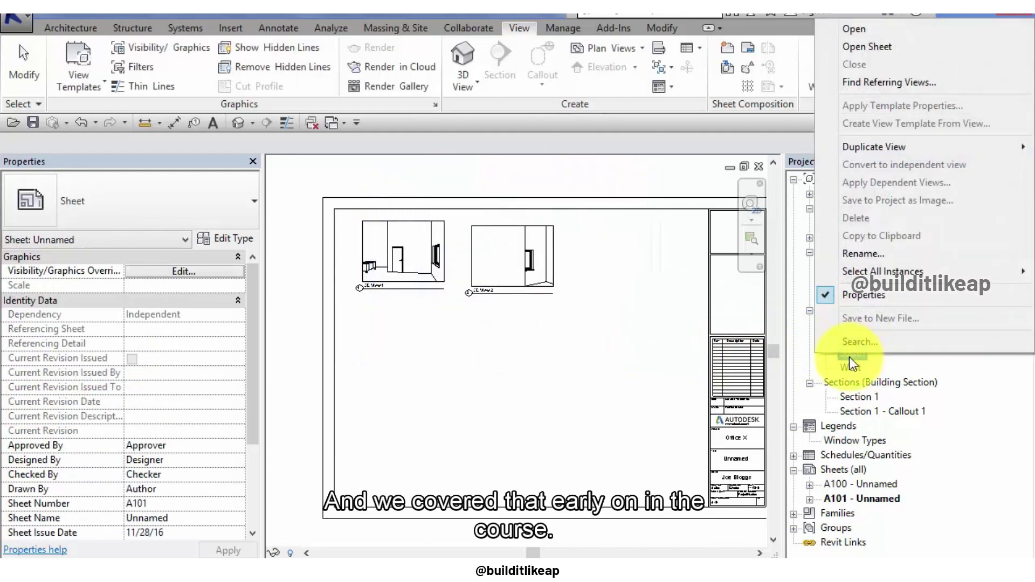
mouse_move(873, 147)
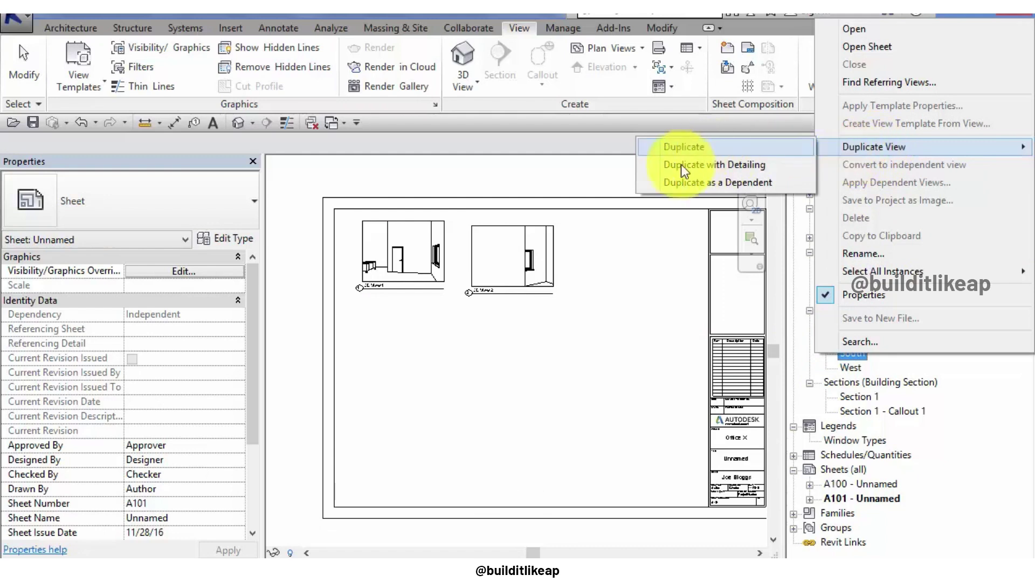
left_click(651, 273)
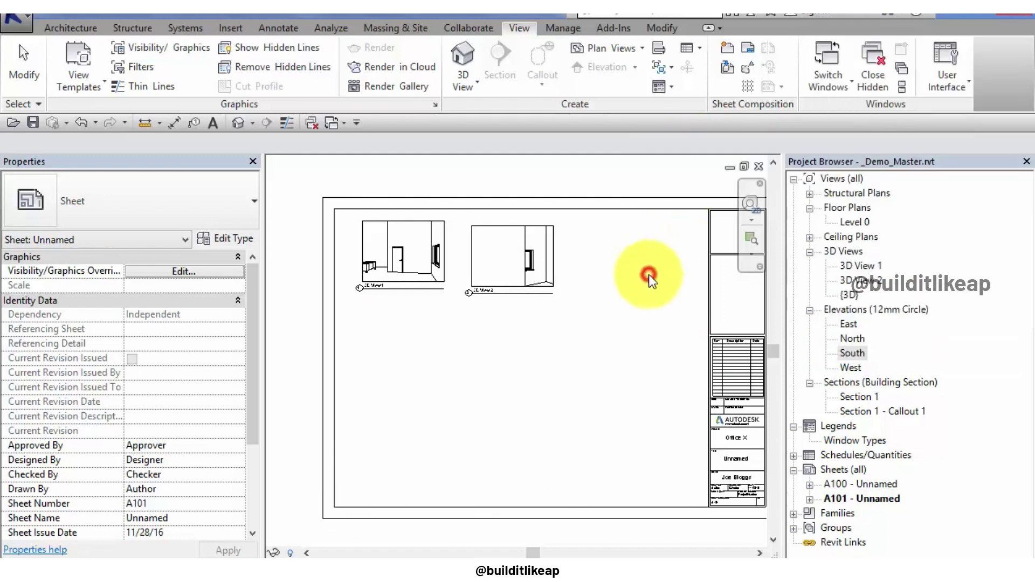
Place the North elevation on A101 below the two 3D views
left_click(854, 338)
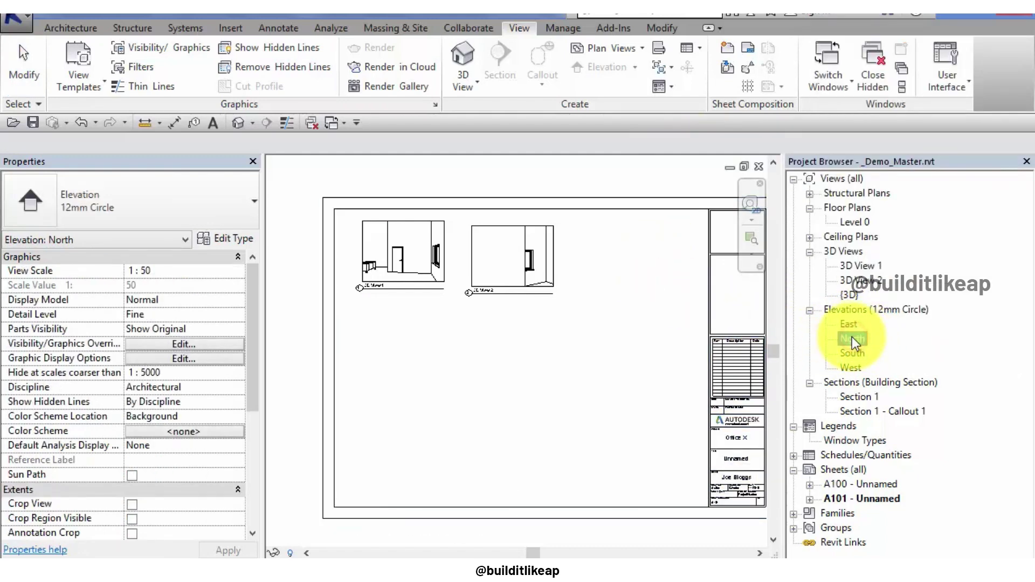
left_click_drag(853, 338, 503, 377)
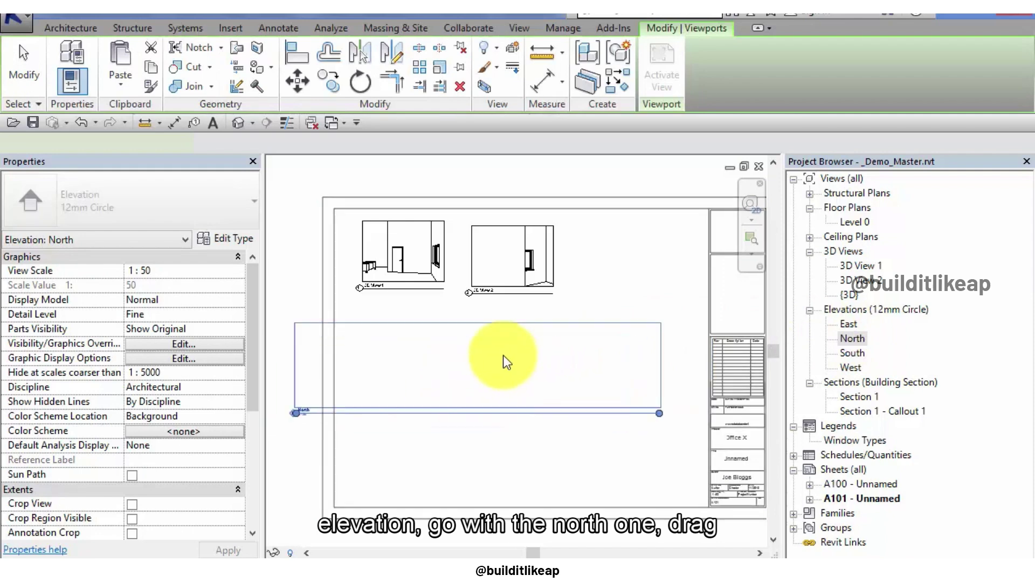
left_click(522, 361)
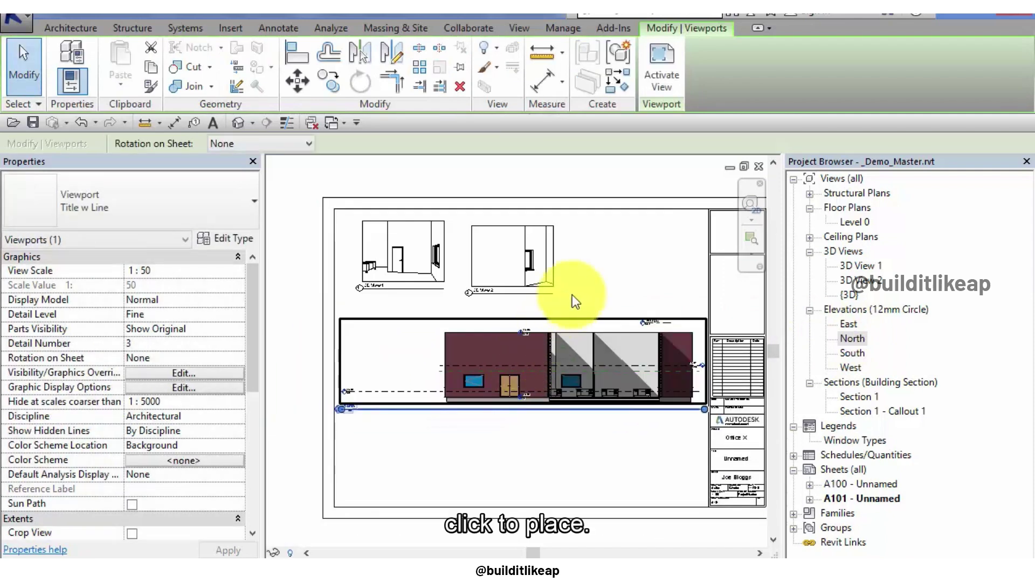
scroll(606, 256, "up", 3)
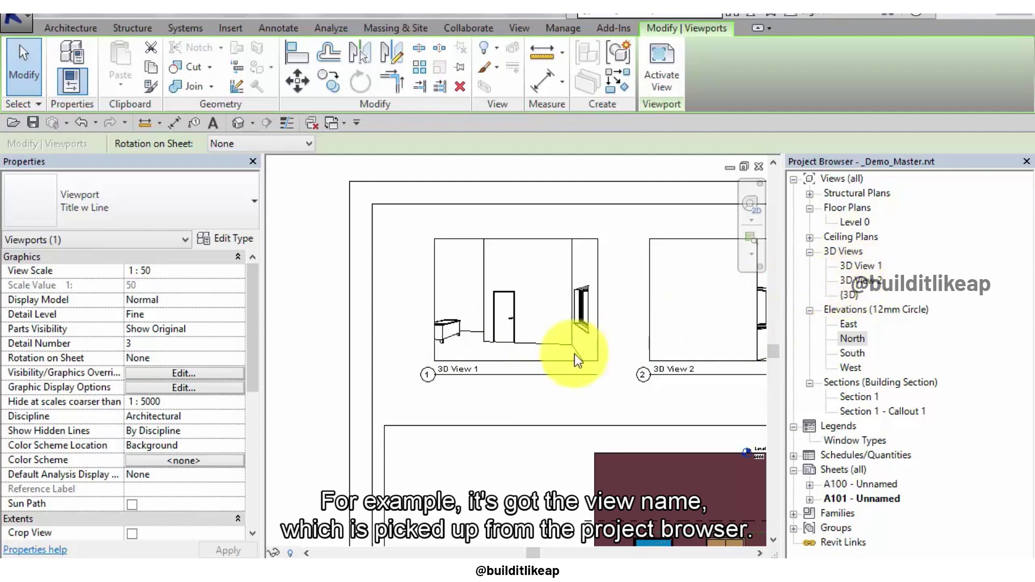
middle_click_drag(558, 385, 462, 335)
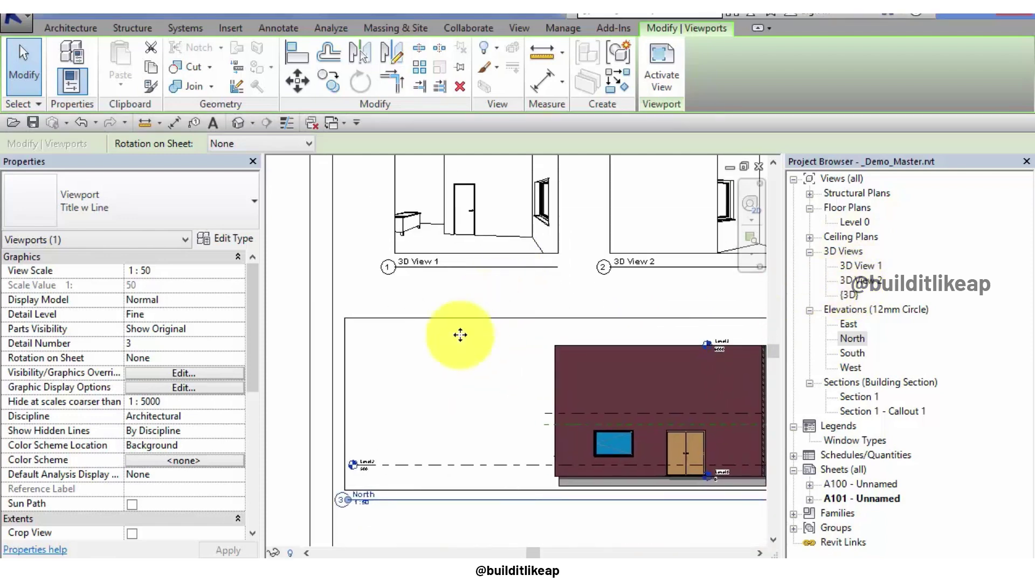
scroll(535, 300, "up", 2)
scroll(430, 358, "up", 2)
scroll(441, 453, "up", 2)
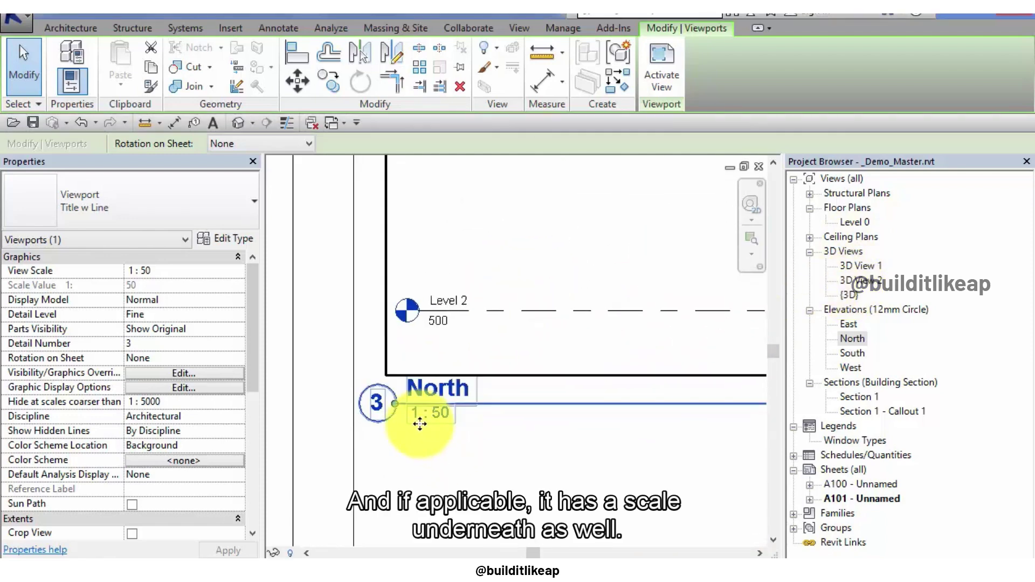
scroll(462, 433, "down", 2)
Drag the 3D View 1 viewport down-left, then nudge it back up-right on A101
scroll(610, 377, "down", 2)
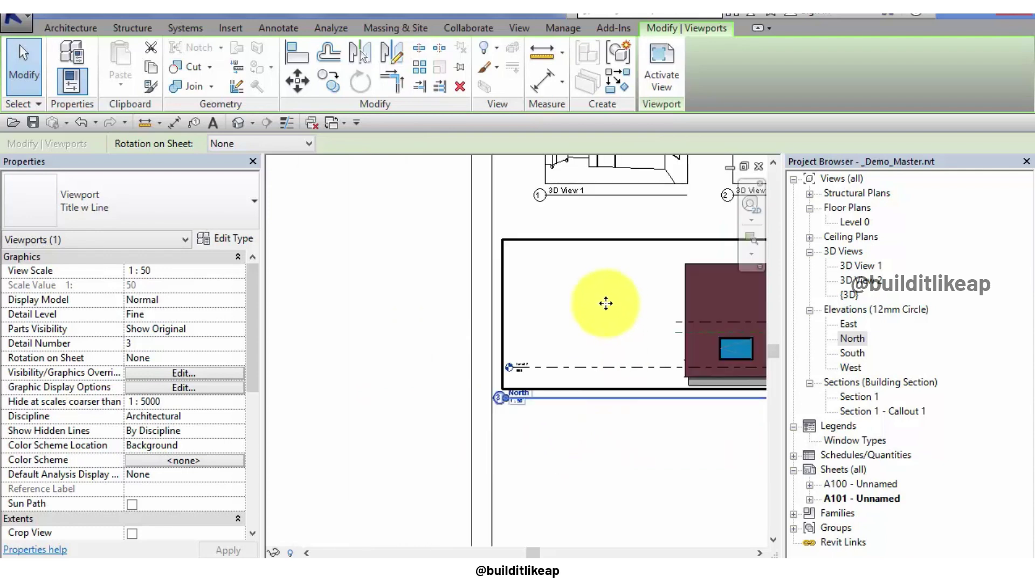
scroll(600, 300, "down", 2)
scroll(548, 381, "down", 2)
left_click(493, 338)
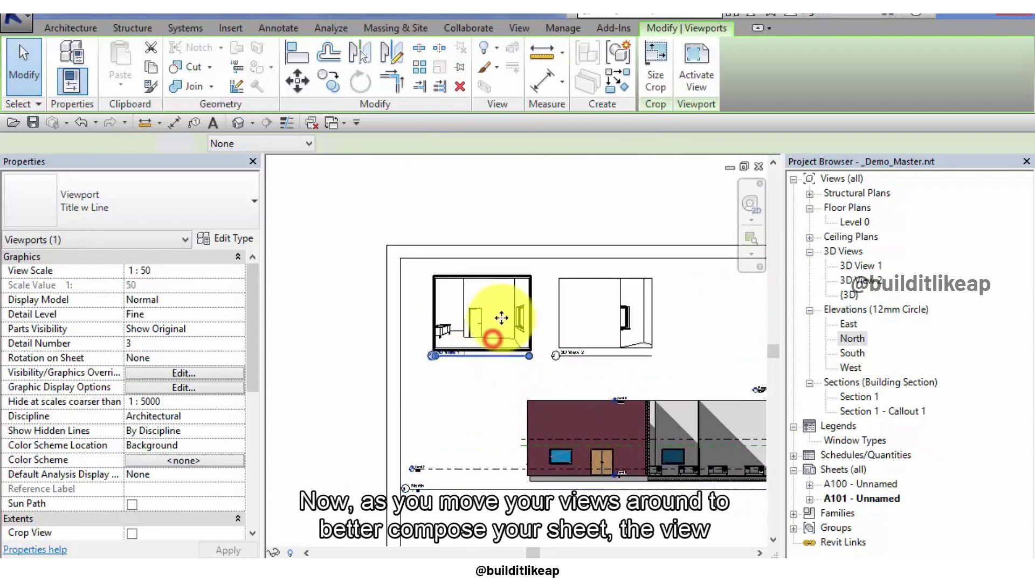
mouse_move(530, 300)
left_mouse_down()
mouse_move(505, 356)
mouse_move(509, 313)
left_mouse_up()
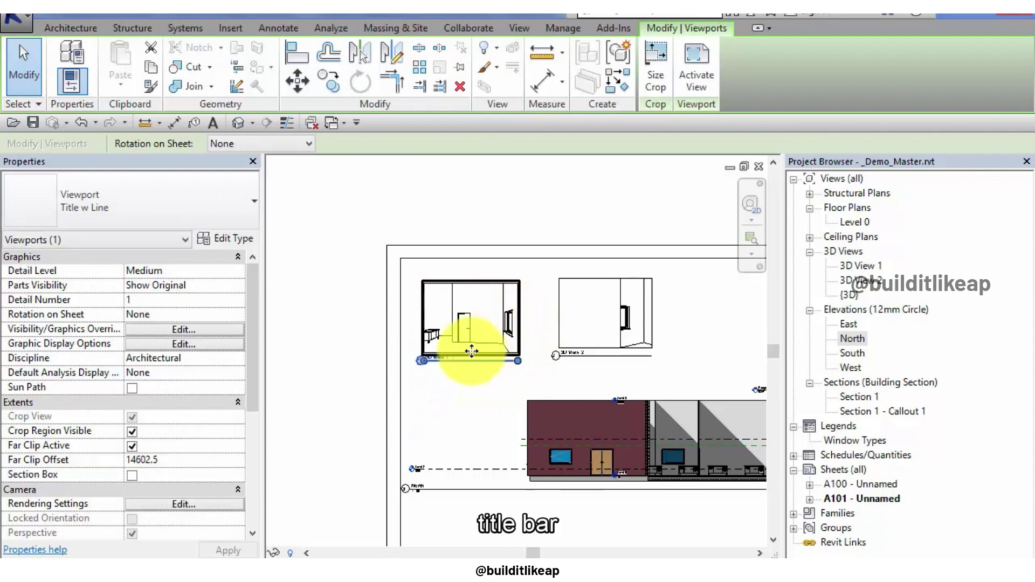
scroll(466, 351, "up", 3)
left_click_drag(577, 305, 580, 295)
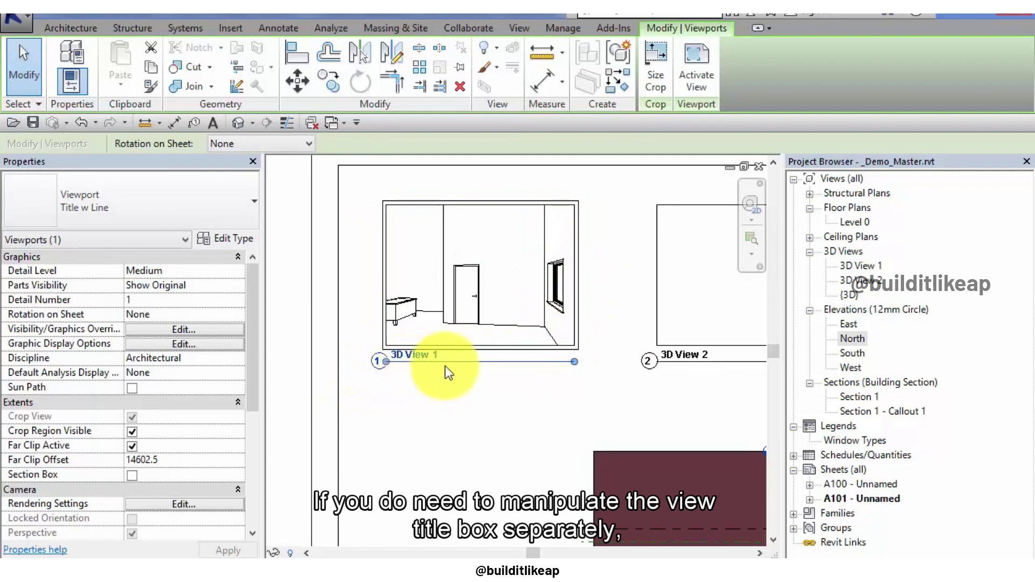
Move the 3D View 1 title down to sit just below its viewport
left_click(481, 387)
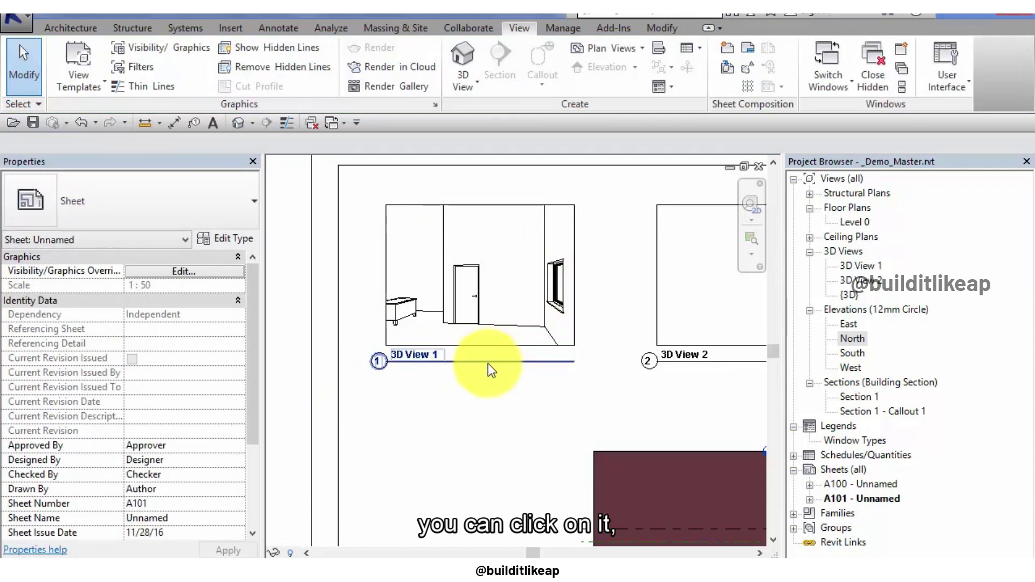
left_click(487, 362)
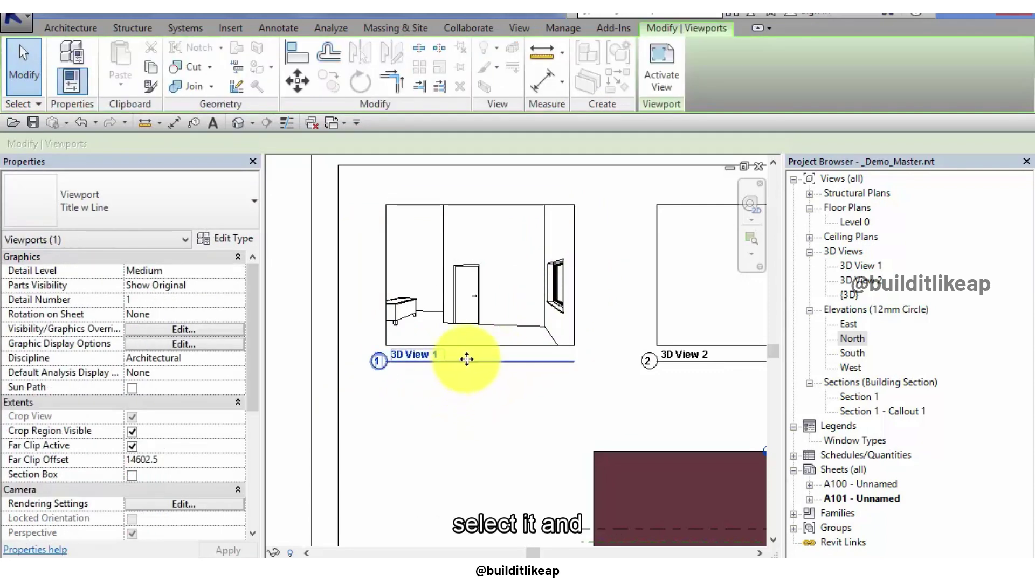
mouse_move(457, 370)
left_mouse_down()
mouse_move(457, 419)
mouse_move(464, 395)
left_mouse_up()
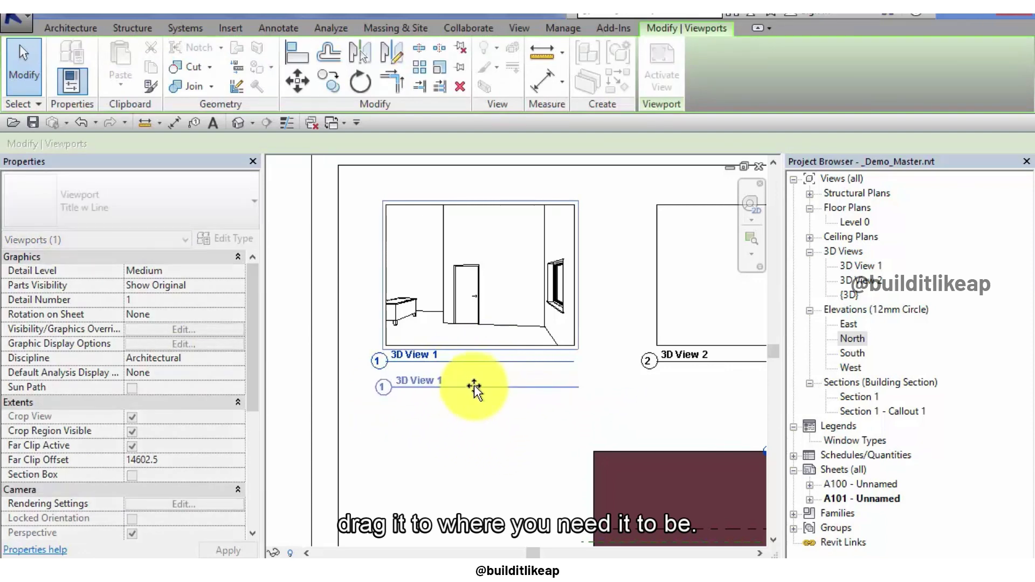
left_click_drag(464, 390, 468, 380)
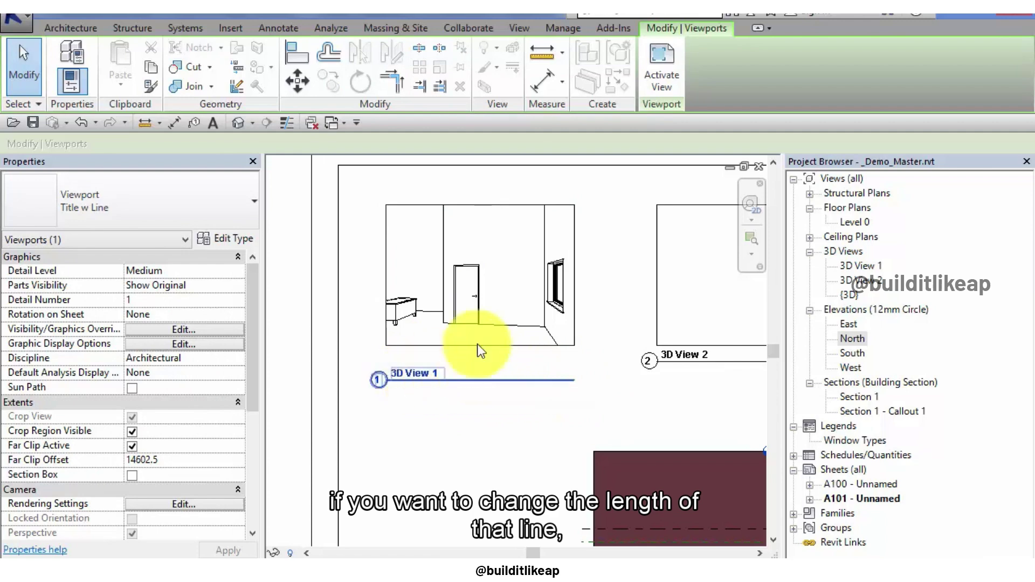
Shorten the 3D View 1 title line so it ends under the name
left_click(486, 180)
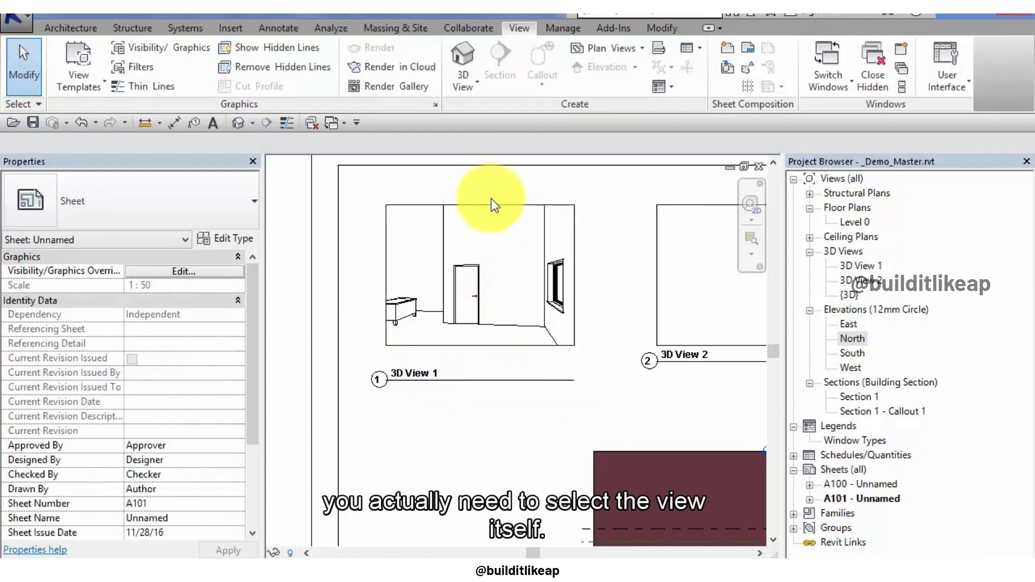
left_click(489, 202)
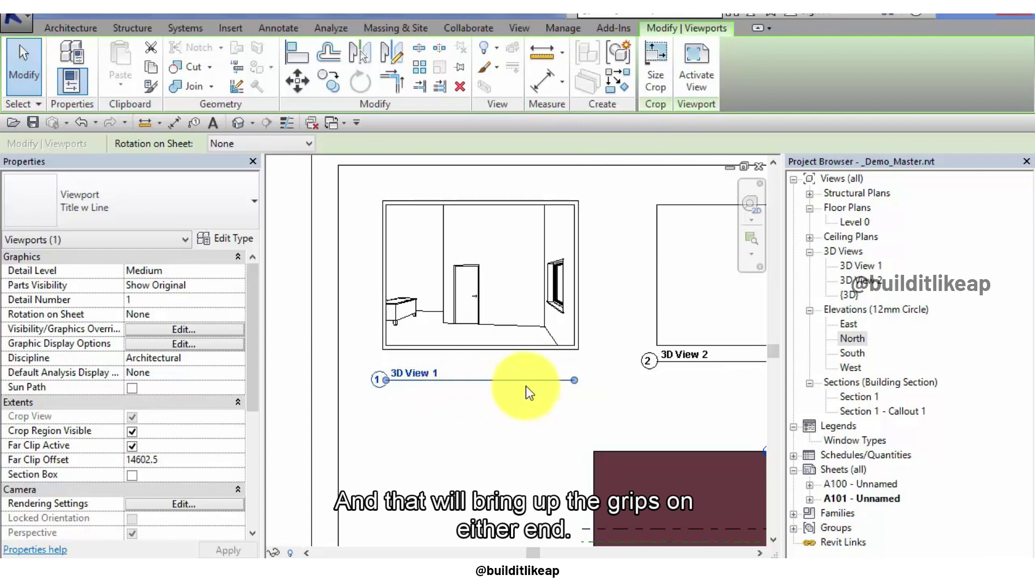
left_click_drag(573, 380, 439, 388)
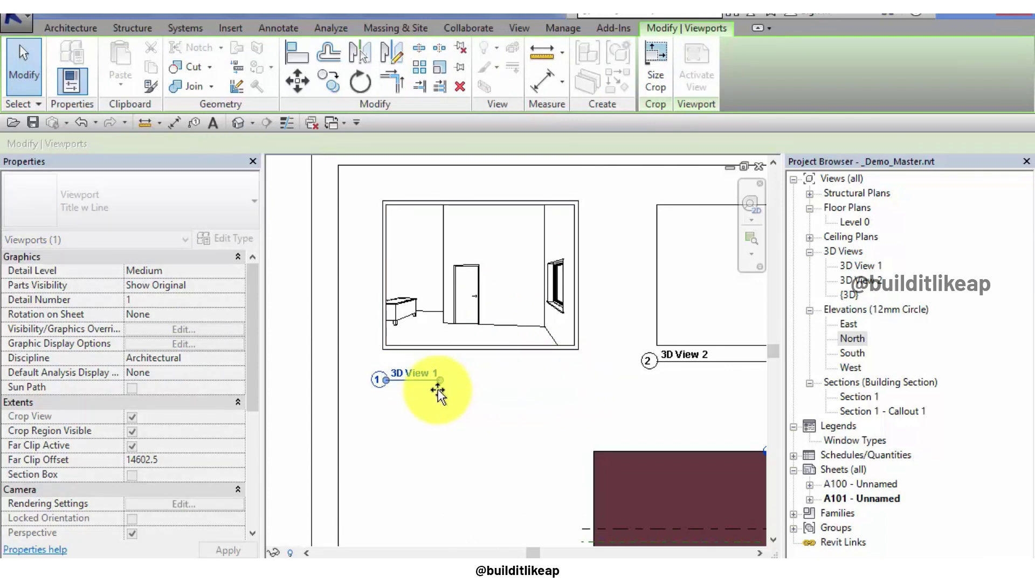
Select the North elevation viewport and pan to bring more of it into view
left_click(451, 427)
scroll(549, 362, "down", 2)
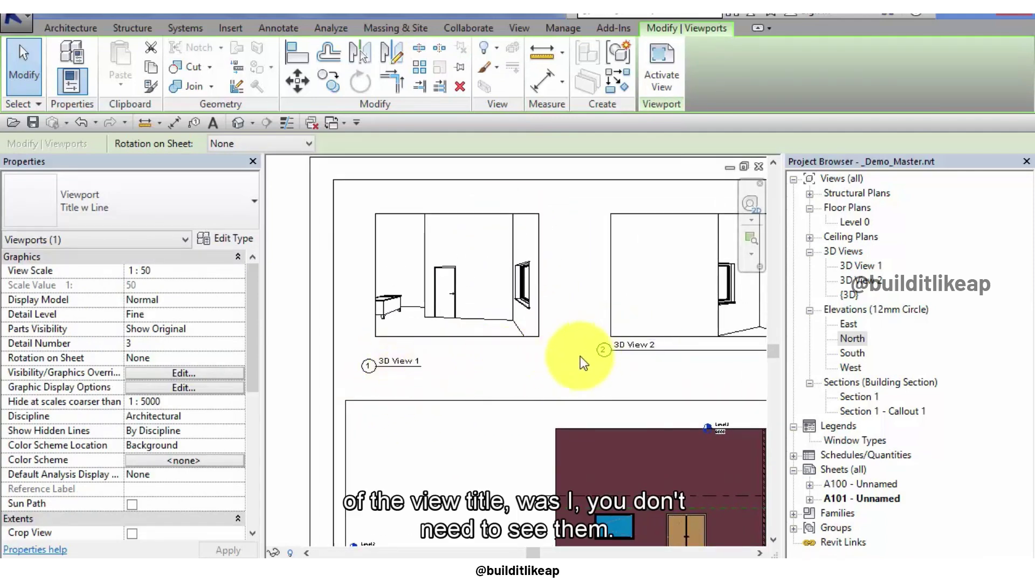
middle_click_drag(566, 351, 552, 309)
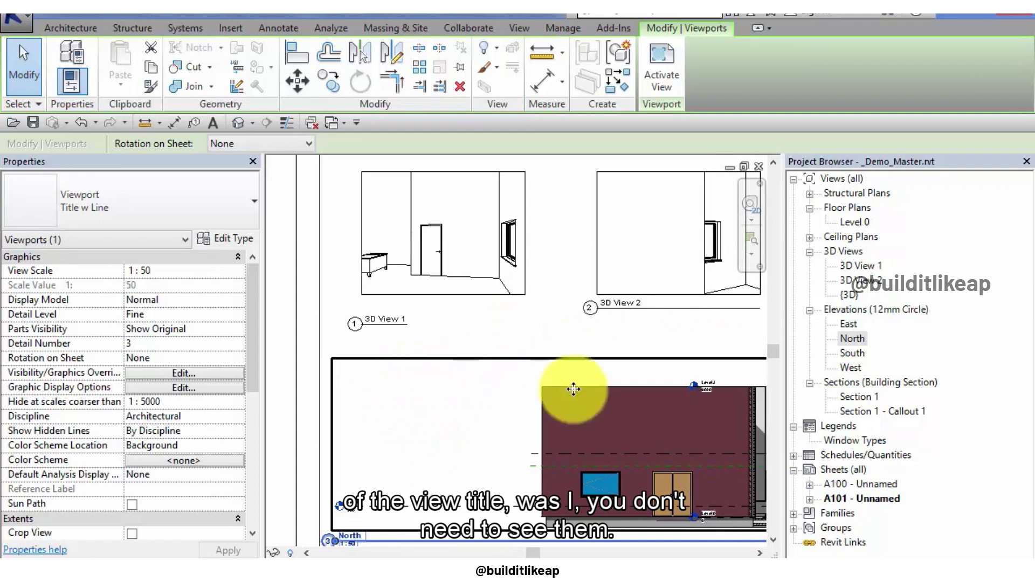
Reopen sheet A100 and delete the viewport placed below the floor plan
double_click(872, 483)
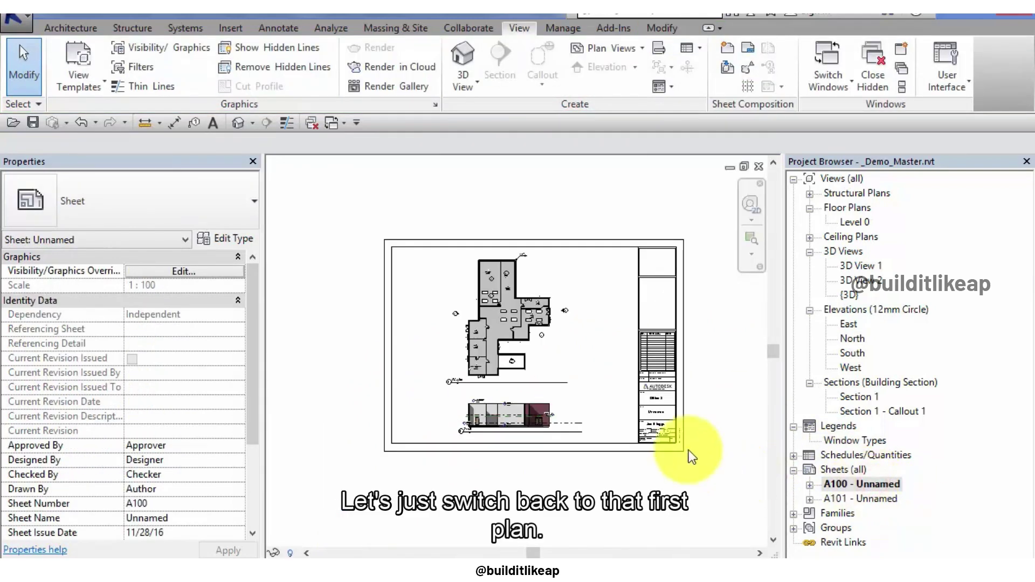
scroll(554, 413, "up", 3)
middle_click_drag(554, 413, 631, 484)
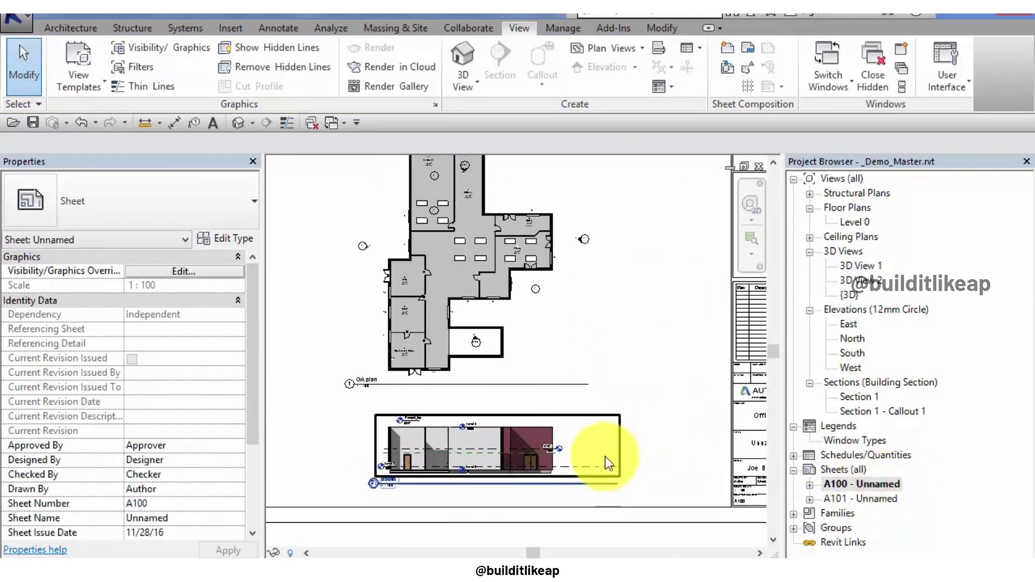
left_click(606, 457)
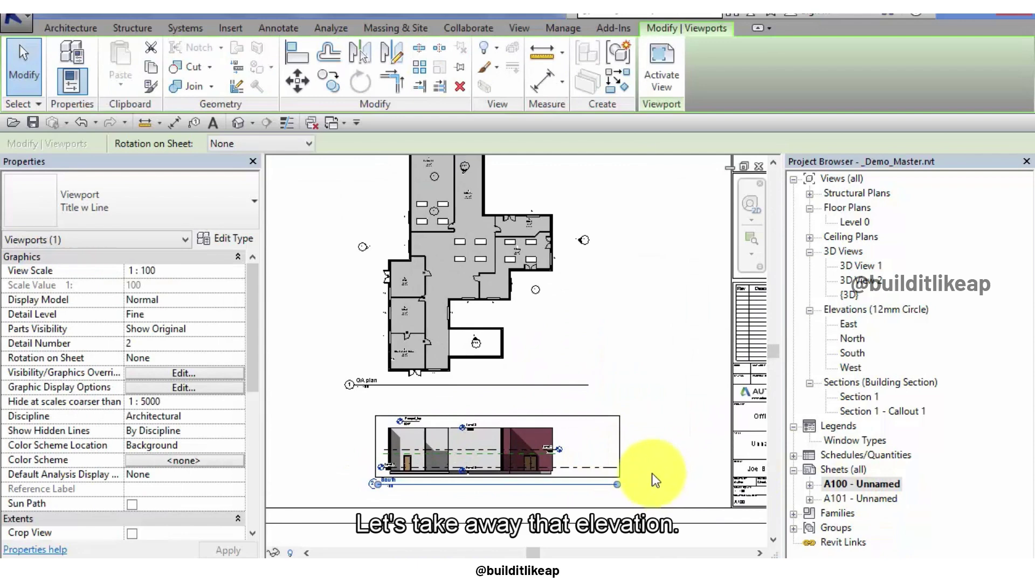
key("Delete")
Shift the Level 0 floor plan viewport down and right, recentre, and deselect it
scroll(587, 396, "down", 2)
scroll(588, 381, "up", 2)
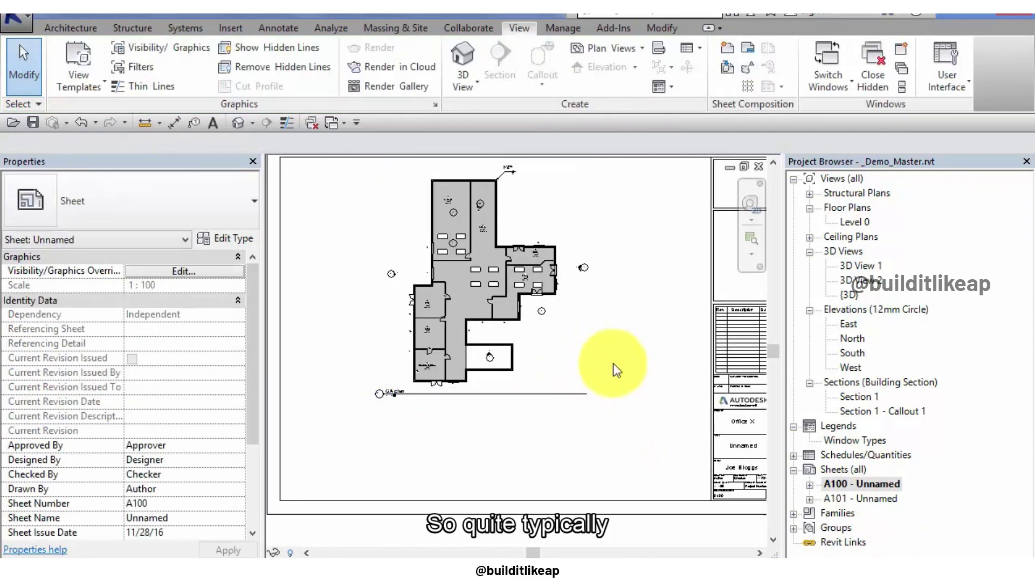
left_click(590, 365)
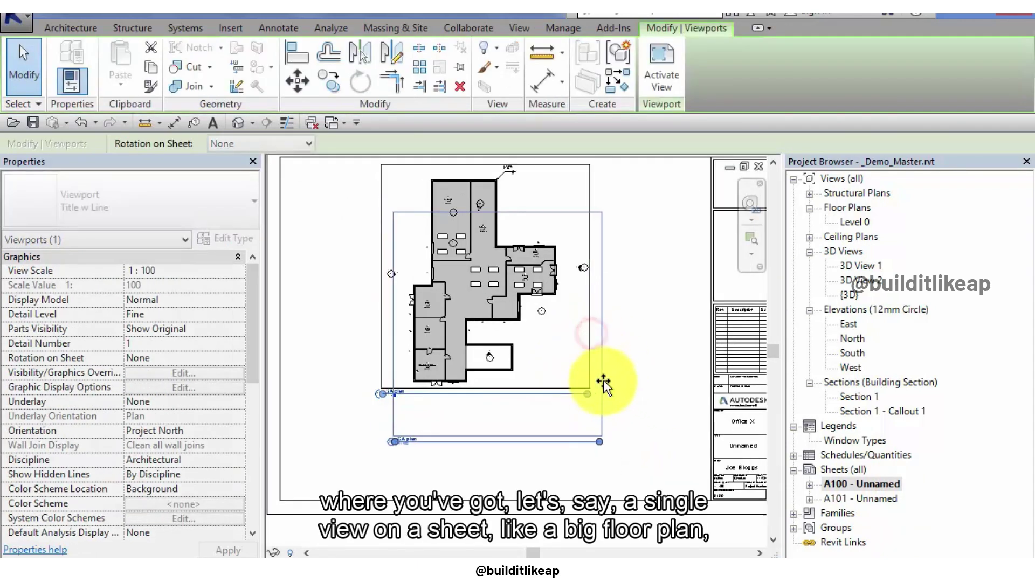
left_click_drag(591, 351, 603, 398)
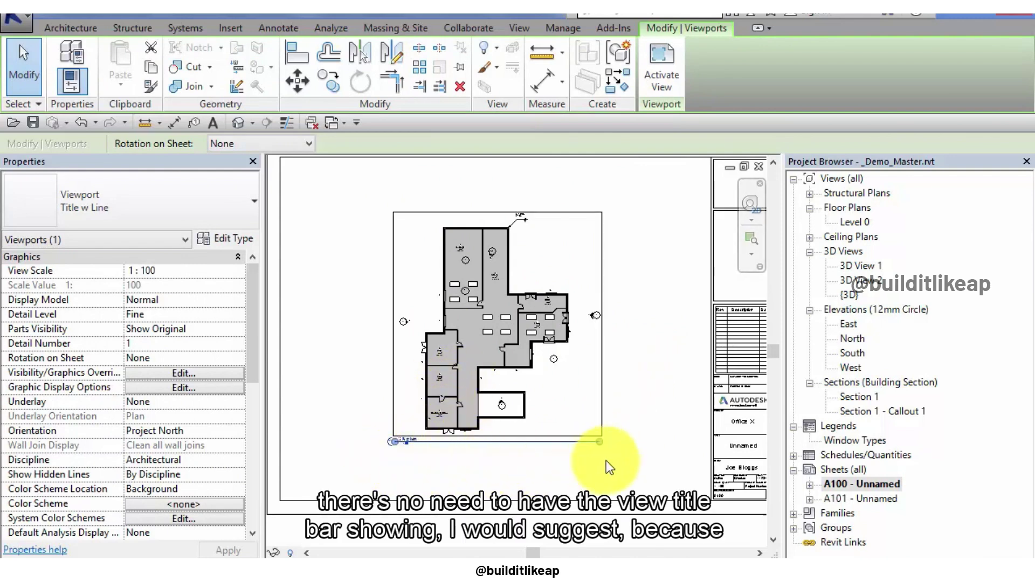
scroll(669, 462, "up", 2)
scroll(631, 474, "up", 2)
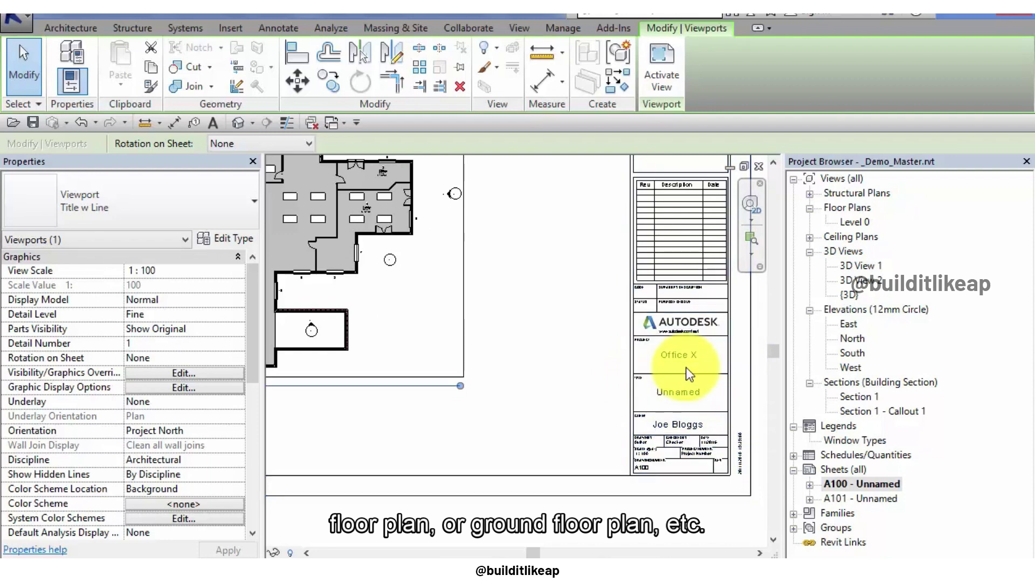
scroll(691, 370, "down", 2)
scroll(591, 426, "up", 1)
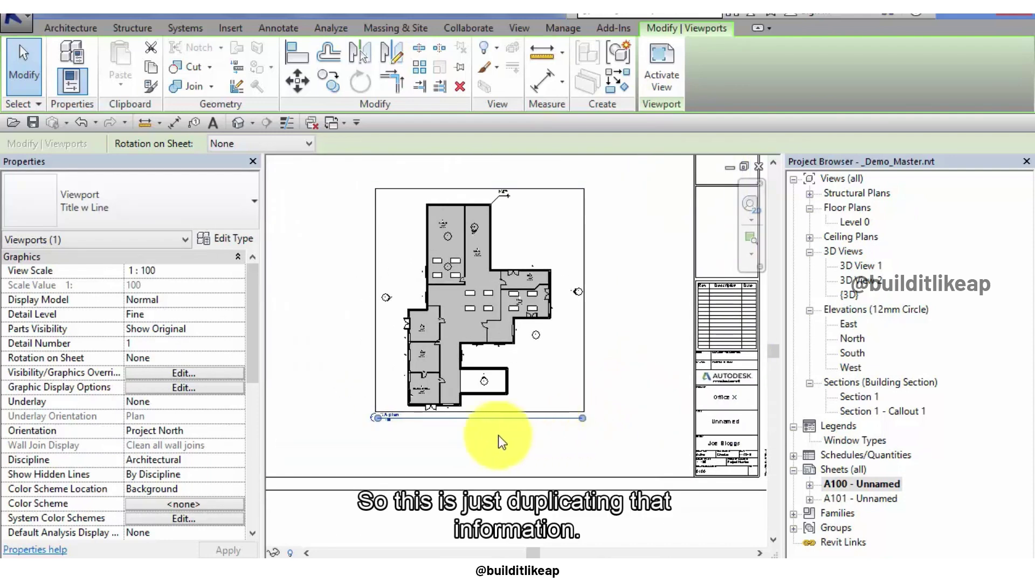
middle_click_drag(462, 448, 474, 469)
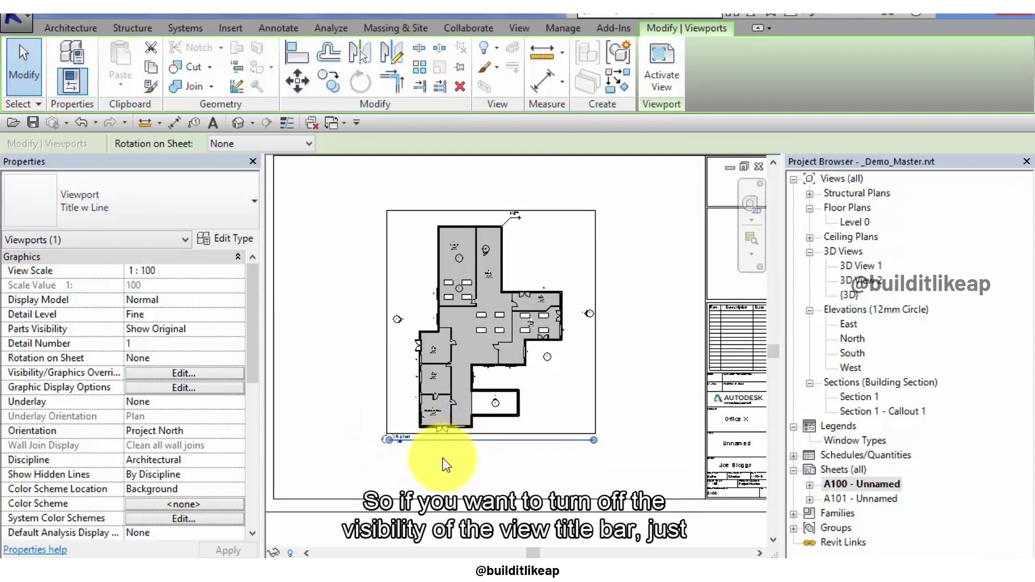
left_click(307, 336)
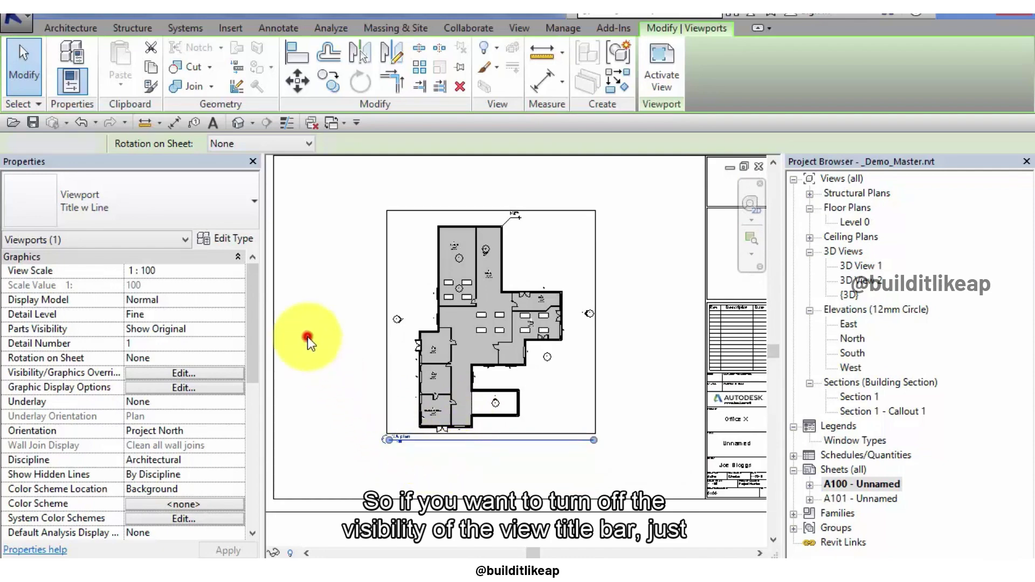
Turn off the View Titles annotation category in the sheet's VG overrides
key("v")
key("g")
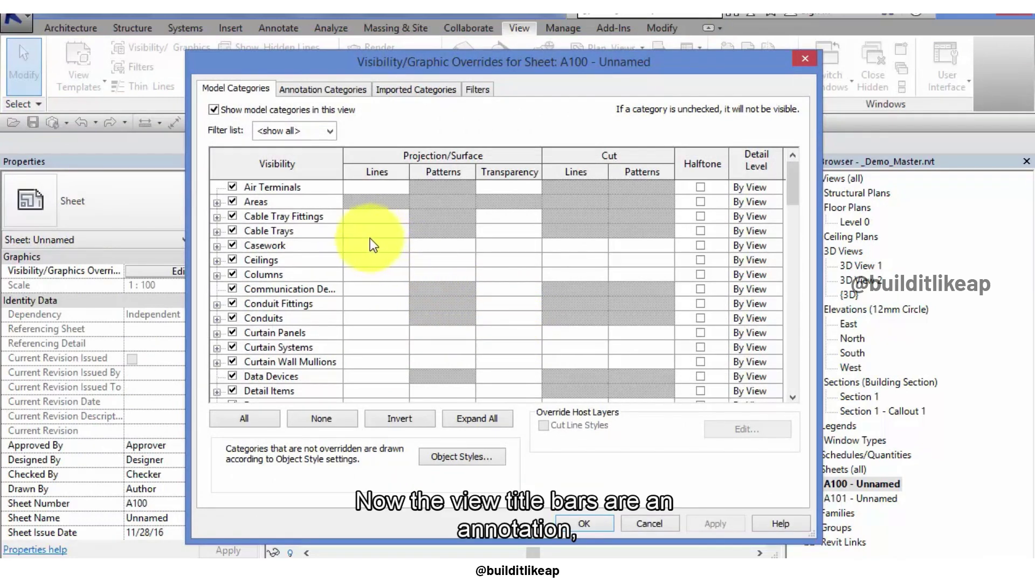
left_click(305, 89)
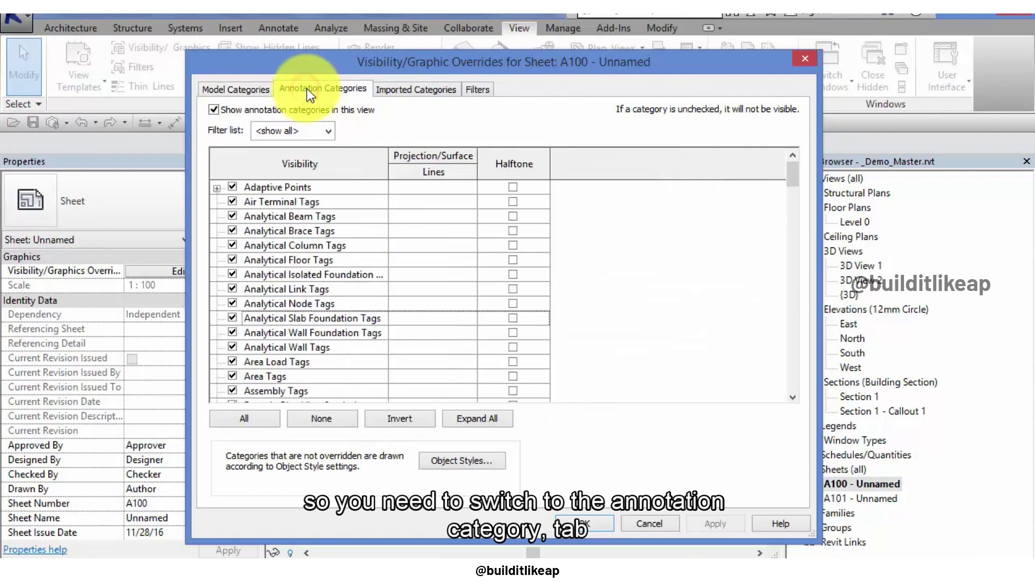
left_click_drag(788, 176, 781, 396)
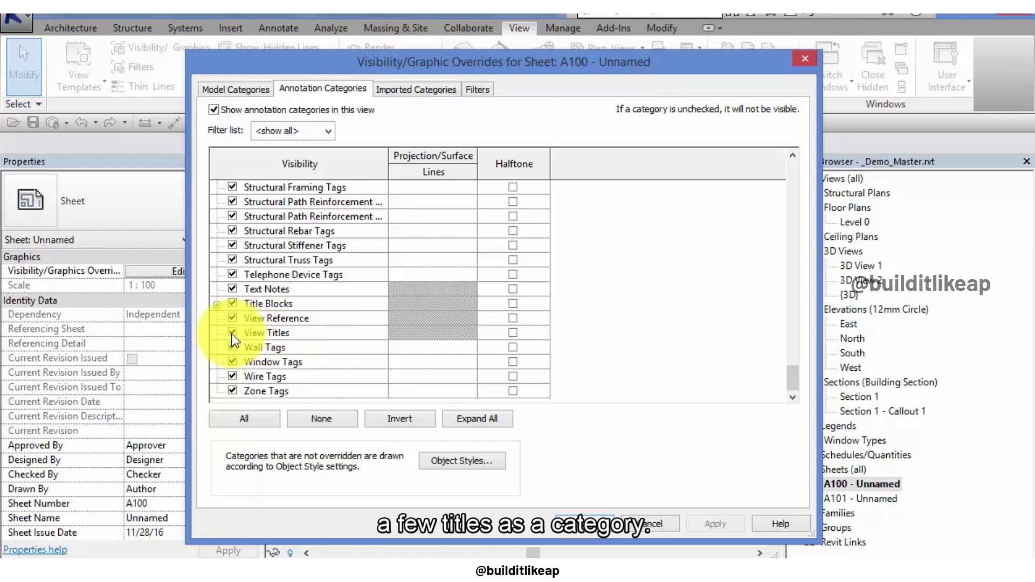
left_click(232, 333)
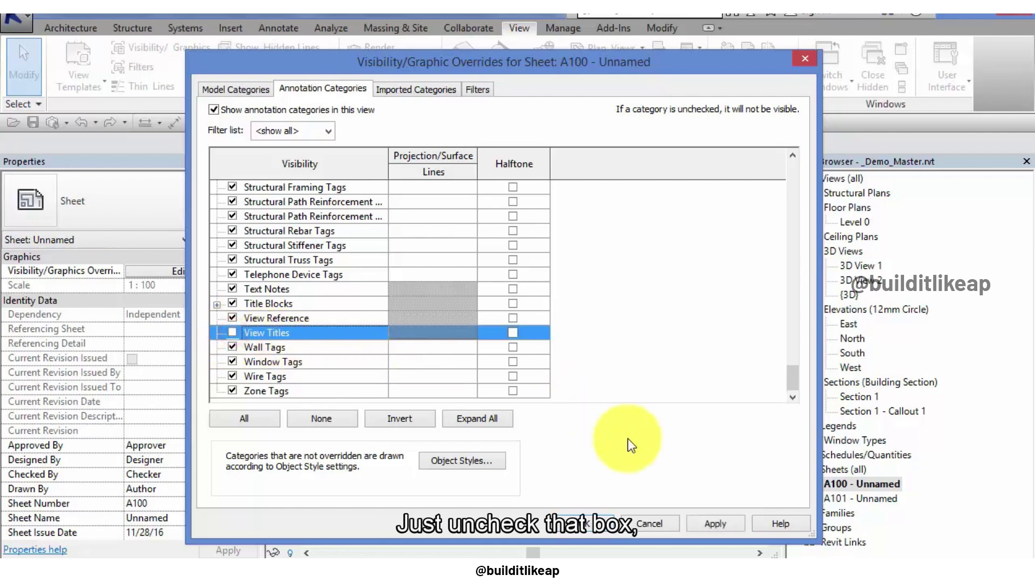
left_click(599, 519)
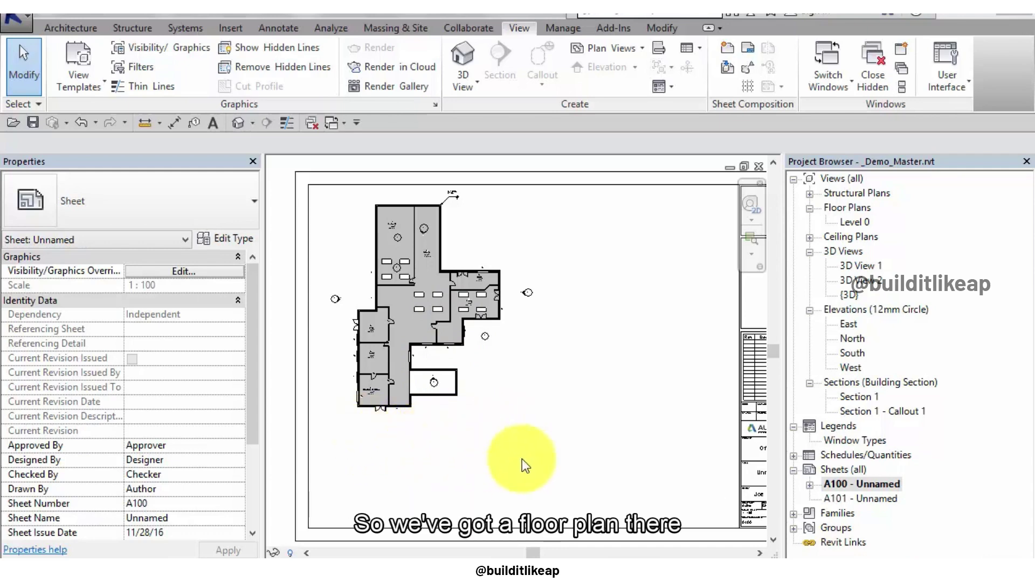
Place the South elevation on sheet A100 directly beneath the Level 0 floor plan
left_click(852, 353)
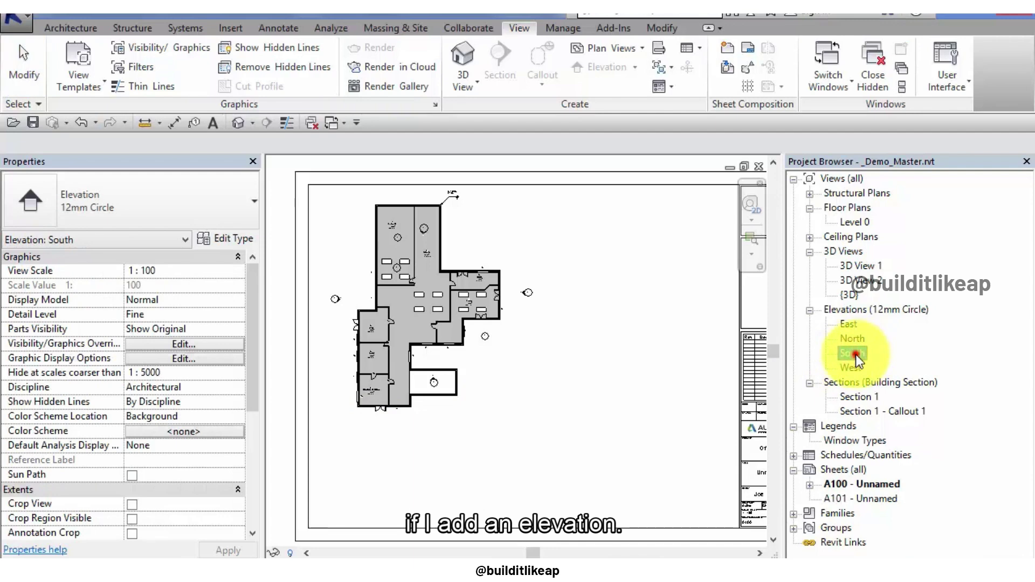
left_click_drag(511, 418, 512, 419)
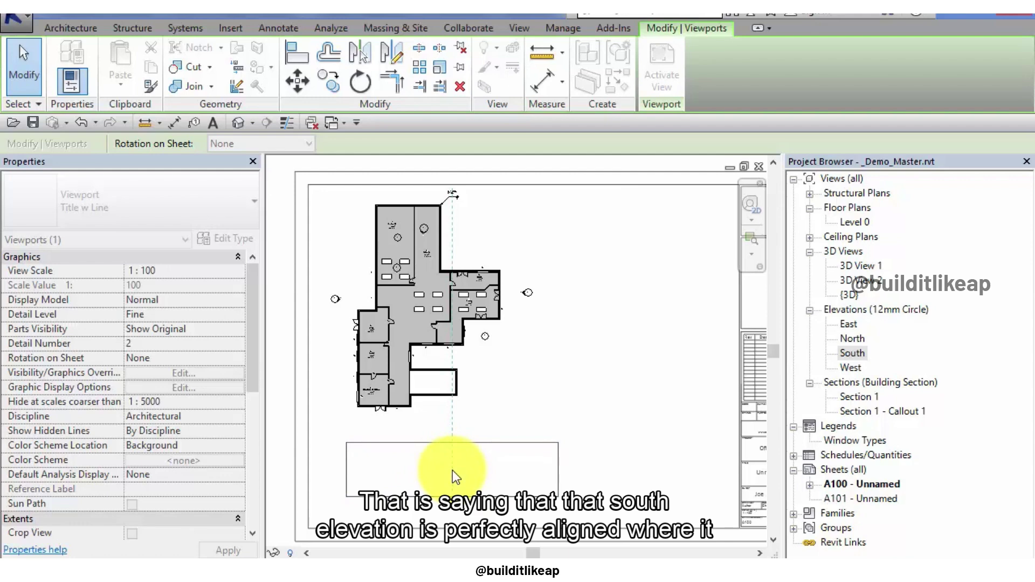
left_click(451, 470)
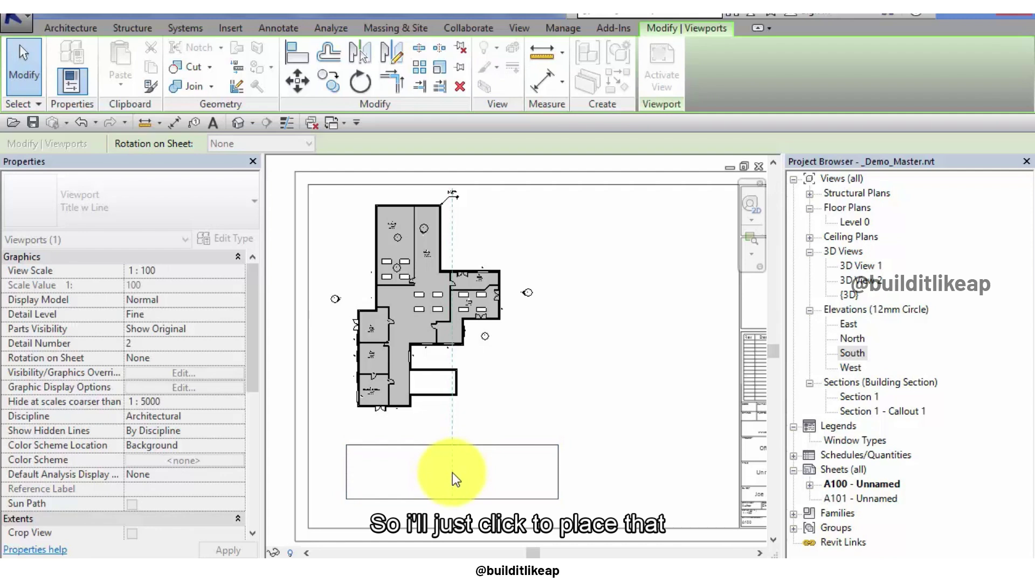
left_click(451, 474)
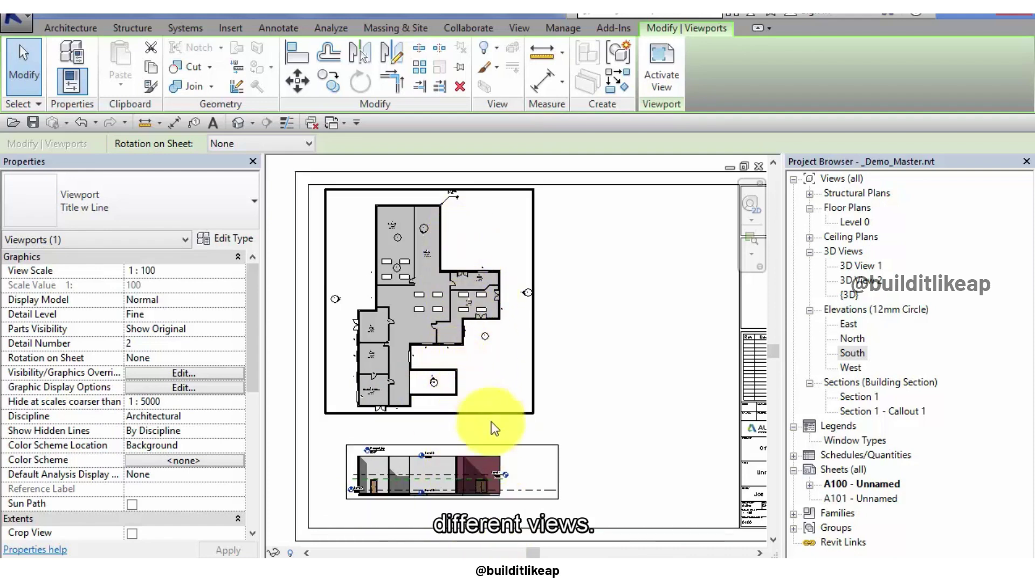
left_click(656, 376)
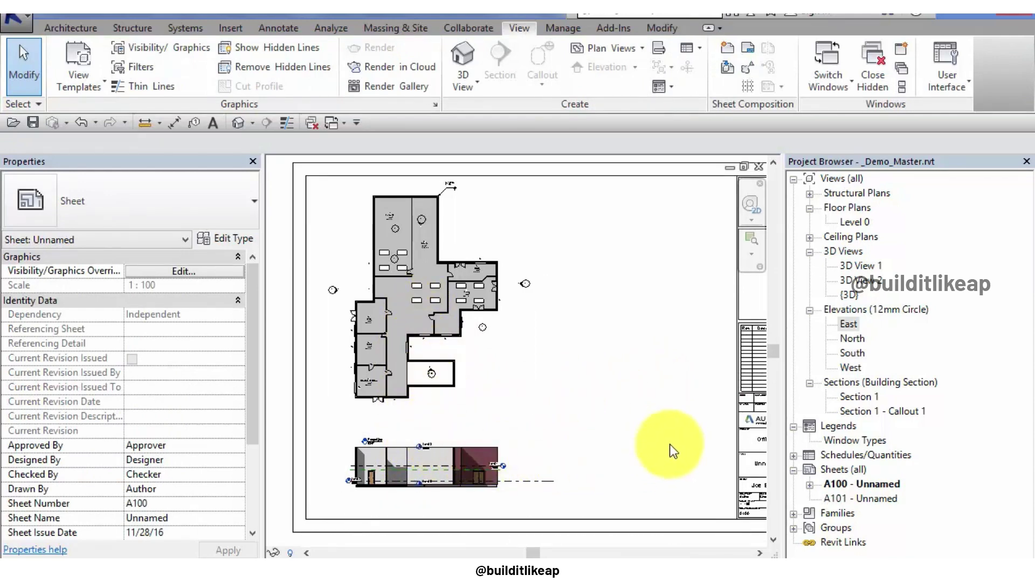
Place the West elevation right of the South elevation and zoom out to the whole sheet
left_click(852, 367)
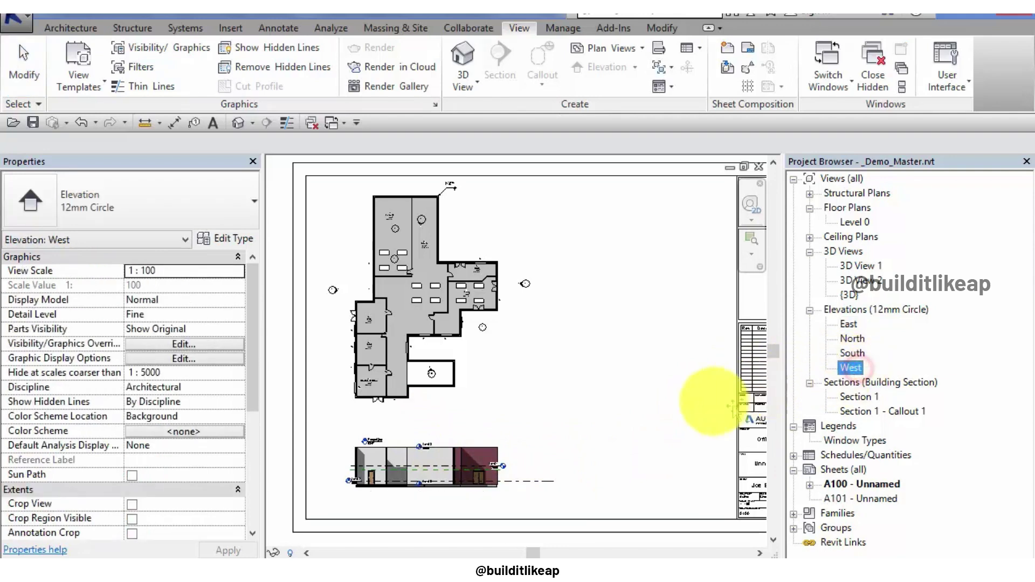
left_click_drag(712, 401, 626, 447)
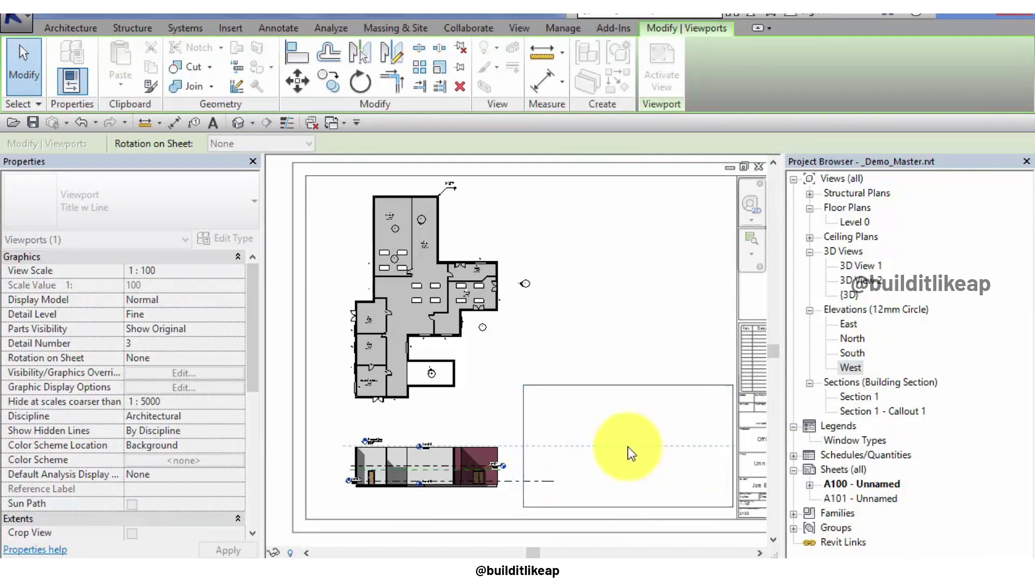
left_click(627, 446)
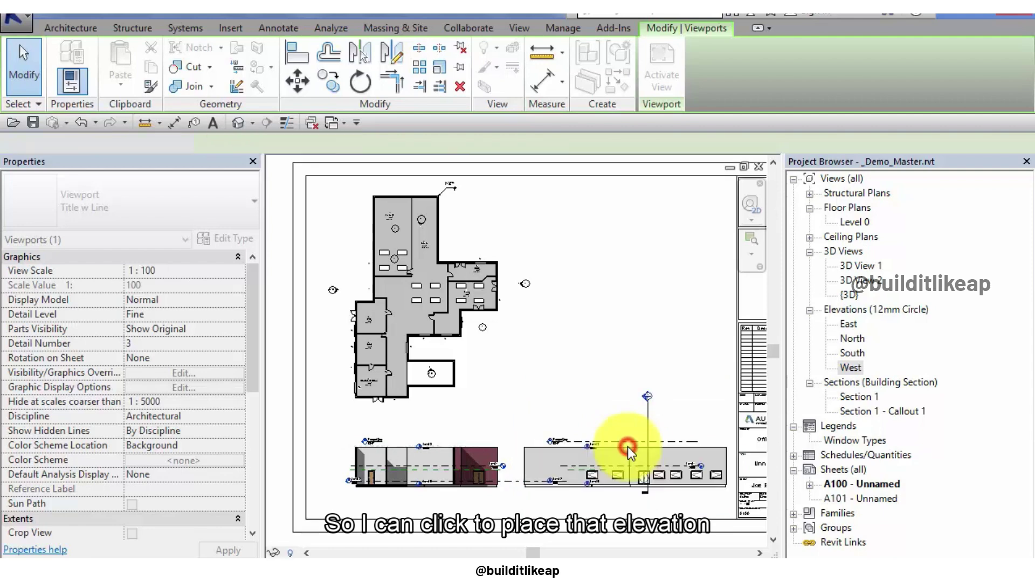
scroll(480, 419, "up", 2)
middle_click_drag(492, 415, 405, 335)
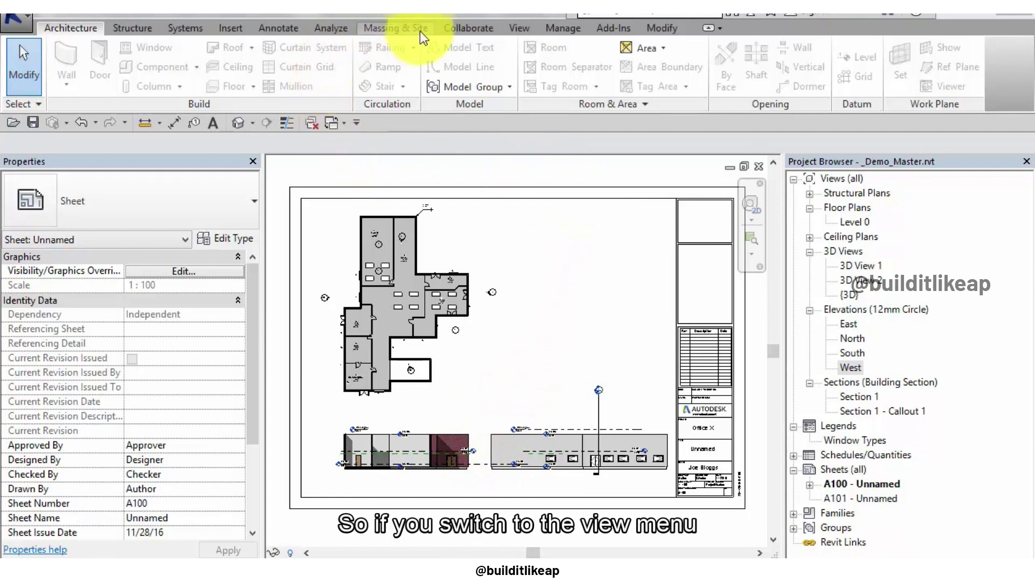
Create a new guide grid named Guide Grid 1 on sheet A100
left_click(519, 28)
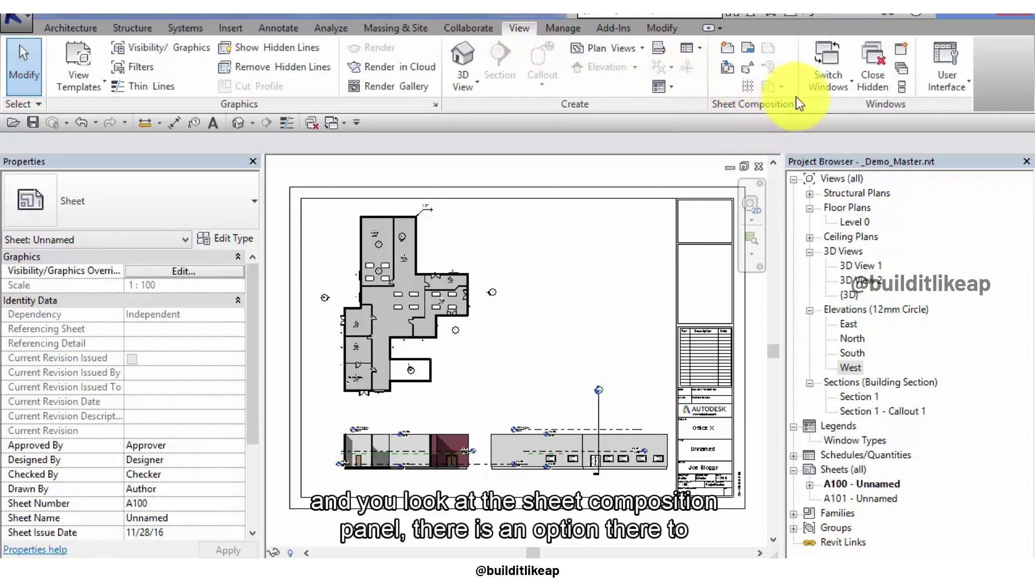
left_click(745, 87)
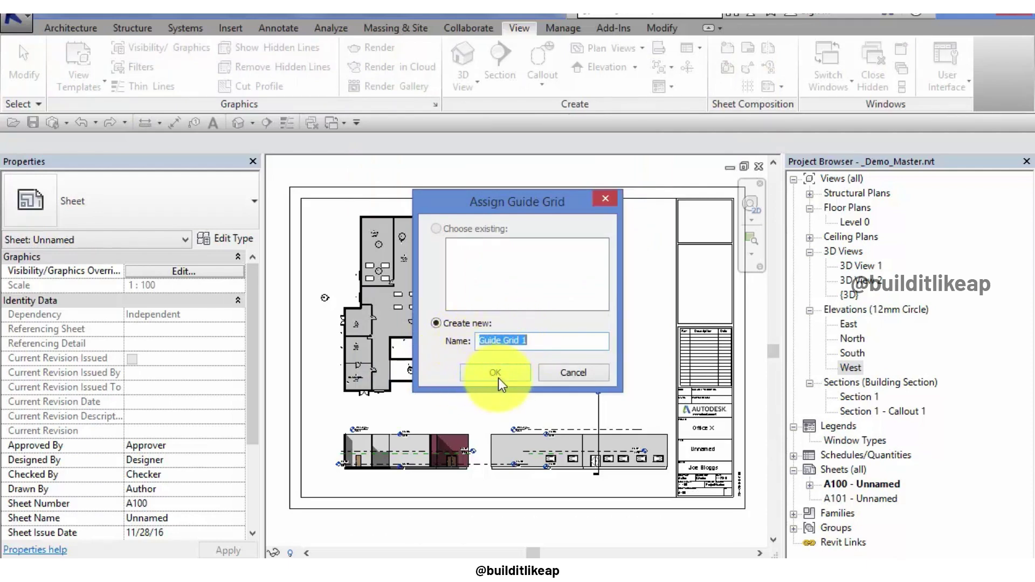
left_click(516, 369)
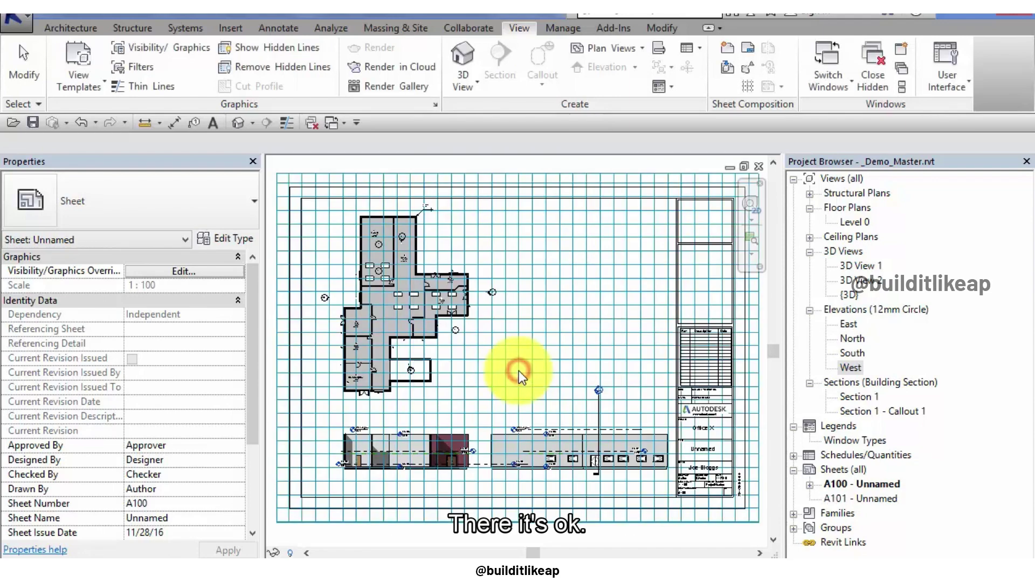
Select Guide Grid 1 to check its 25 mm spacing, then recentre the sheet view
middle_click_drag(584, 383, 617, 385)
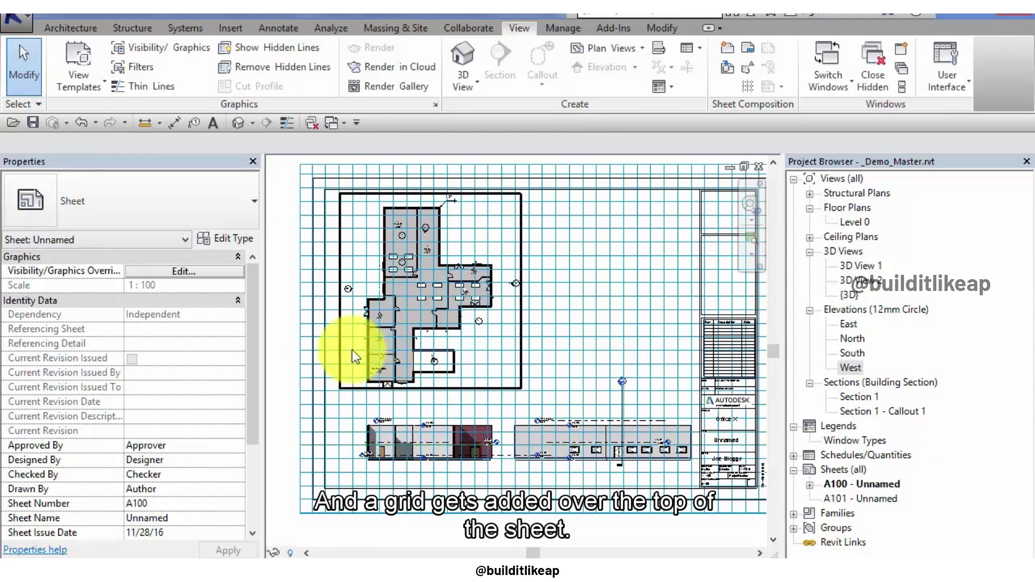
scroll(445, 439, "down", 1)
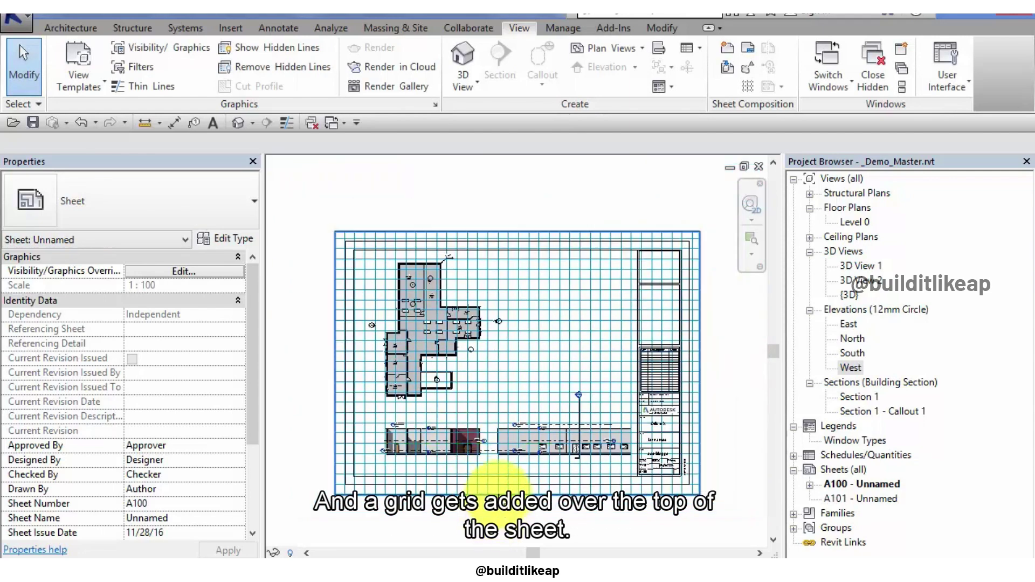
left_click(491, 493)
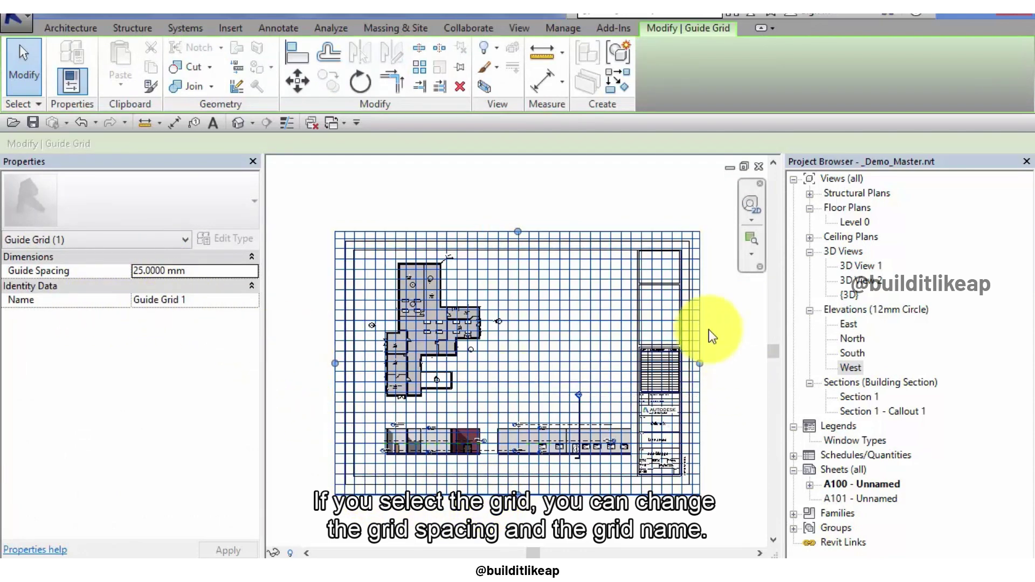
left_click(723, 322)
middle_click_drag(589, 441, 584, 424)
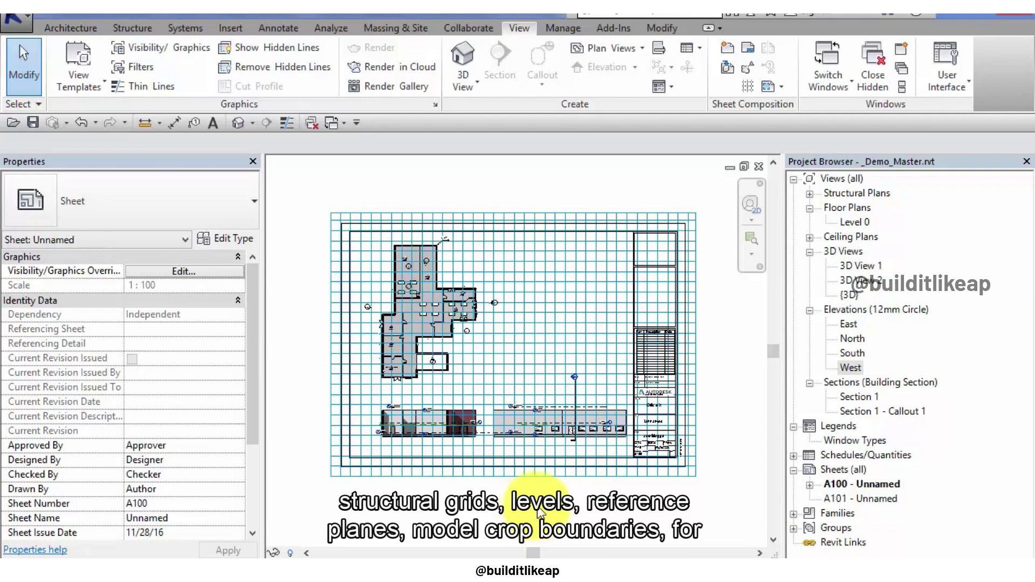
scroll(371, 290, "up", 2)
scroll(372, 289, "up", 4)
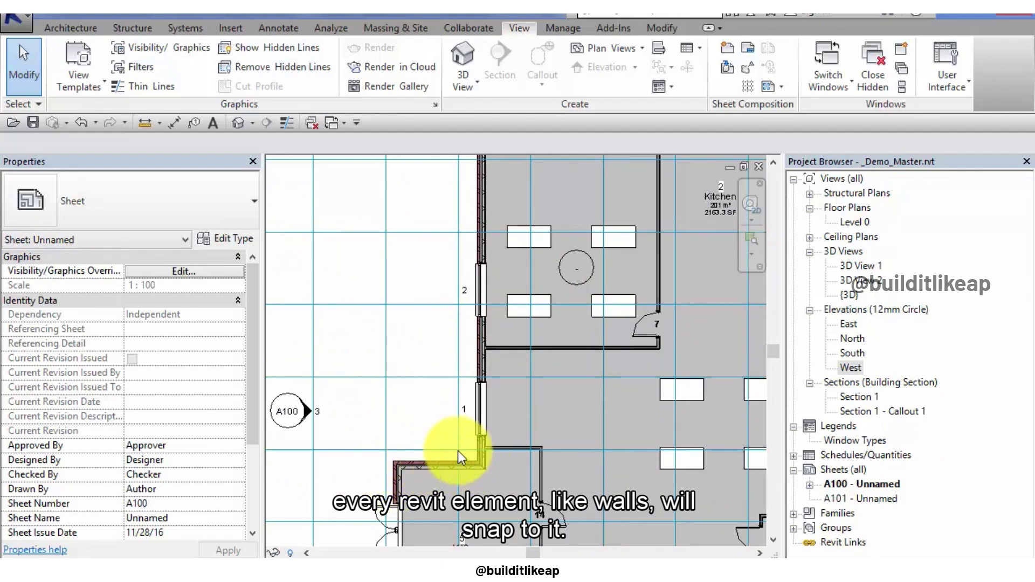
Zoom in on the sheet and select the West elevation viewport
scroll(466, 429, "down", 3)
scroll(466, 421, "down", 3)
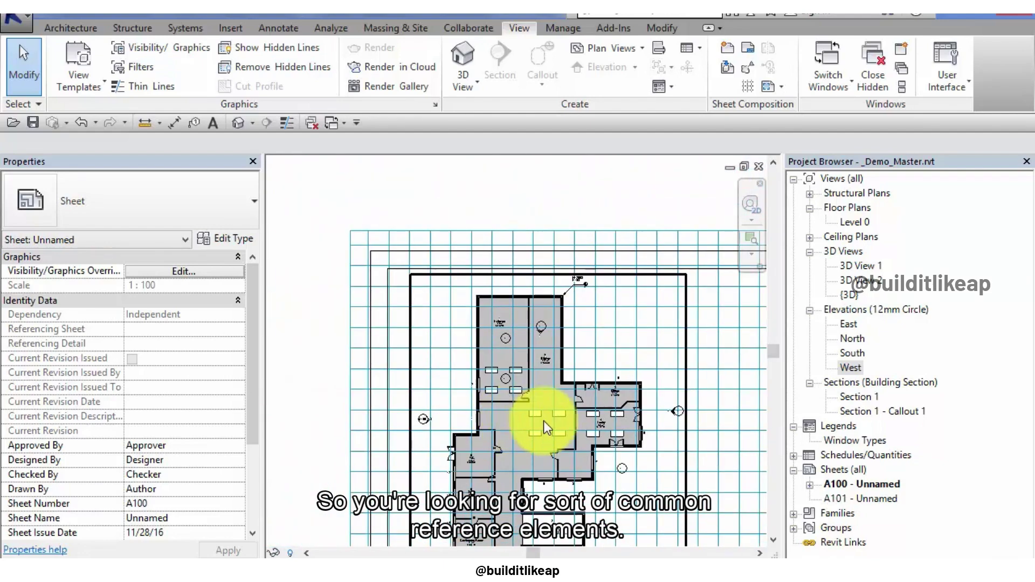
scroll(474, 280, "down", 2)
scroll(438, 281, "down", 2)
scroll(658, 487, "up", 3)
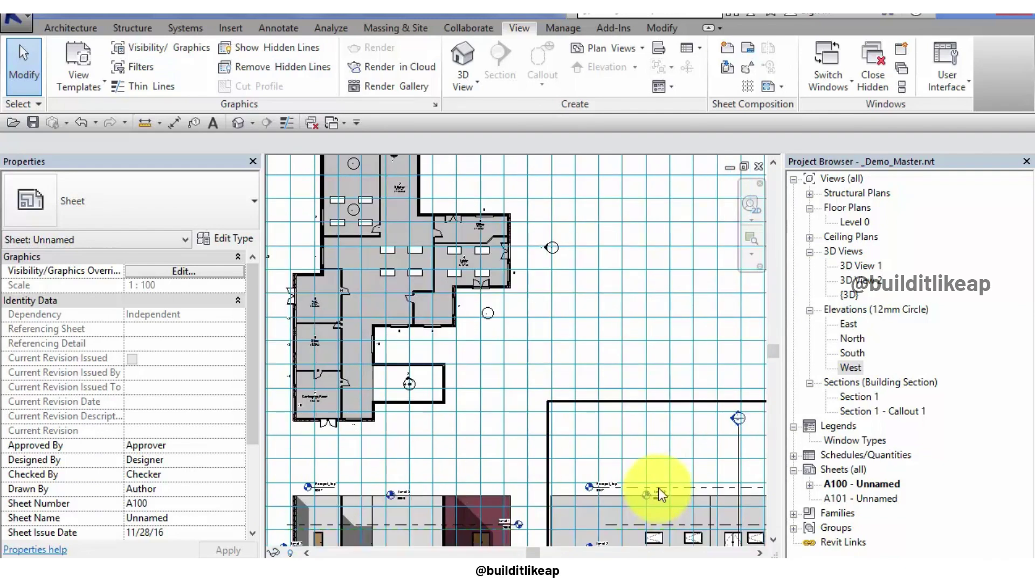
scroll(509, 411, "up", 2)
scroll(503, 332, "up", 3)
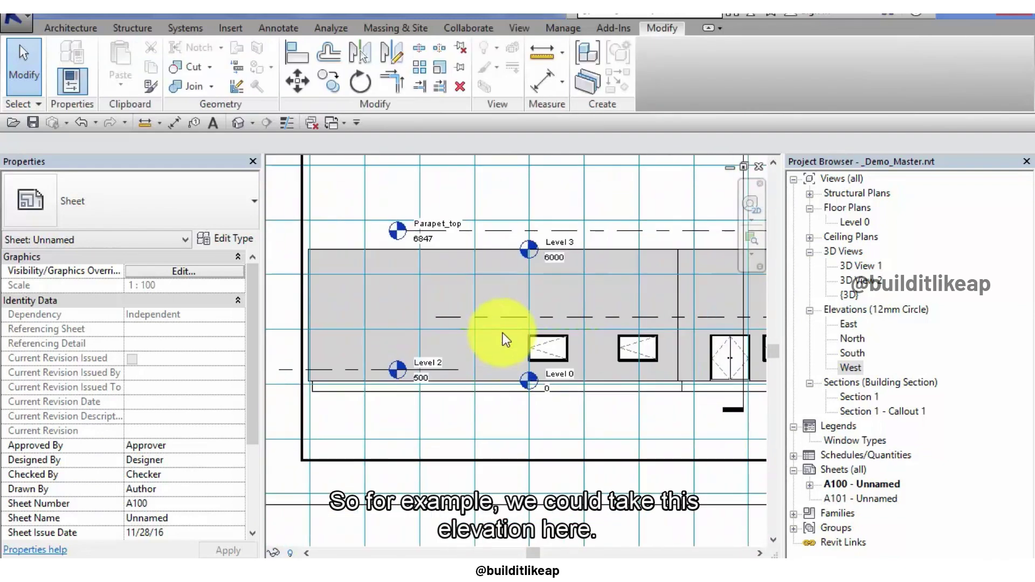
scroll(503, 332, "up", 1)
left_click(529, 314)
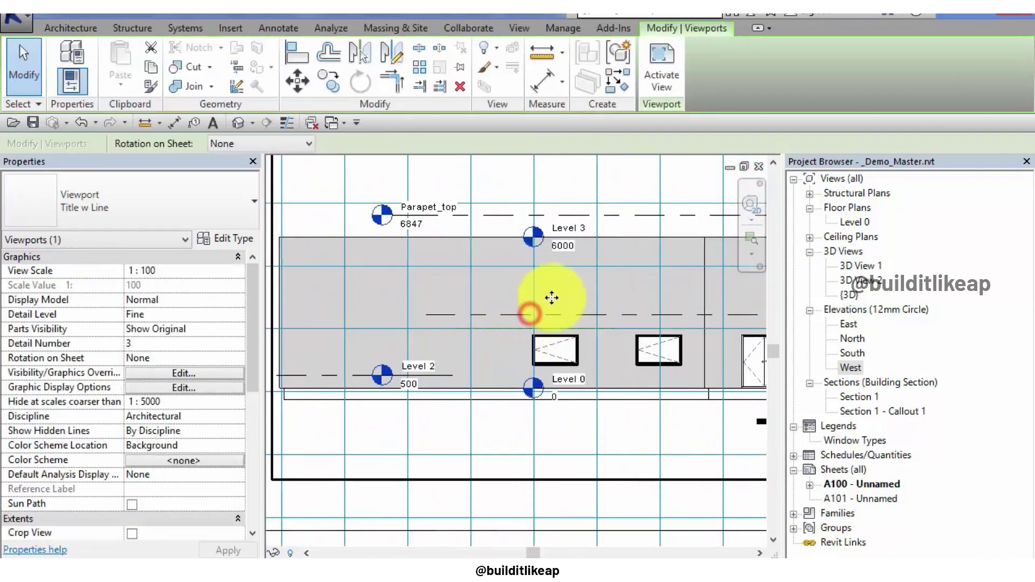
Move the viewport up so its Parapet_top level line snaps onto a guide grid line
left_click(297, 81)
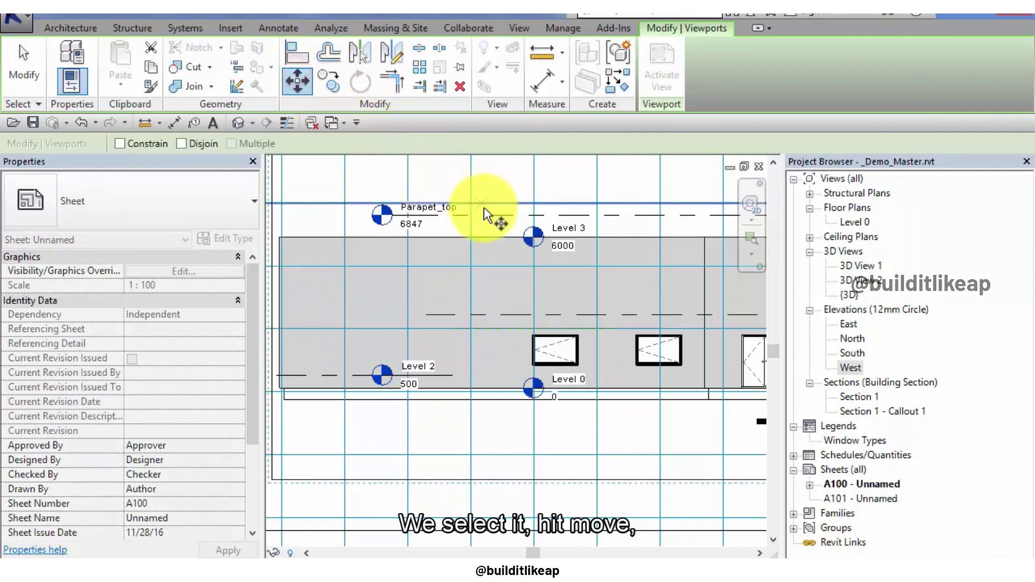
left_click(483, 214)
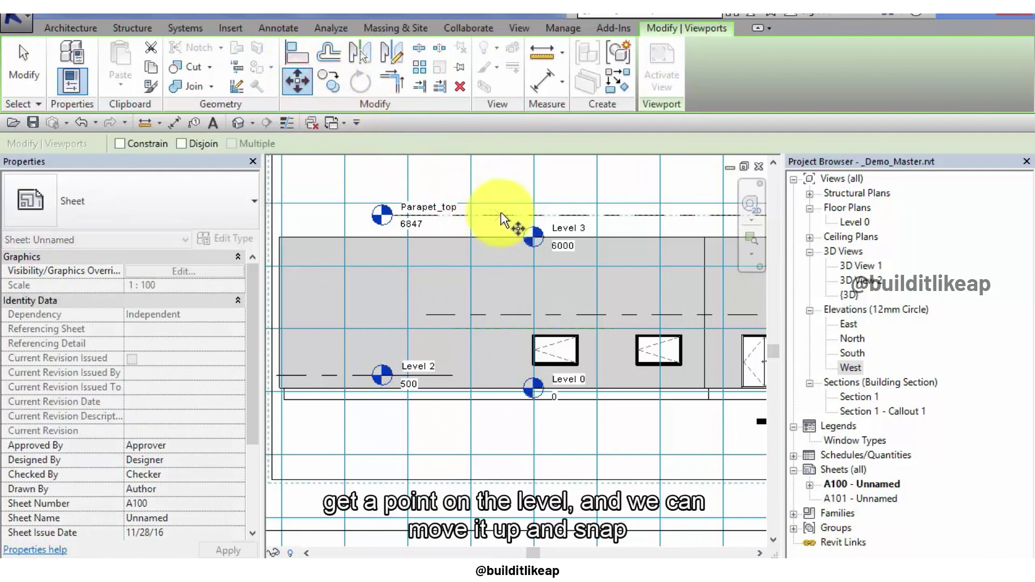
left_click(500, 212)
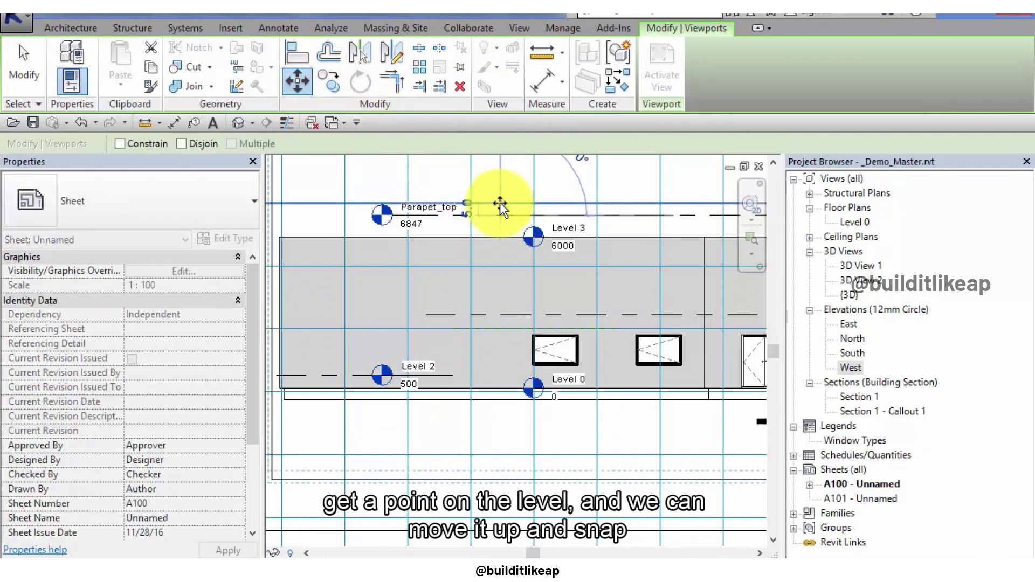
left_click(500, 202)
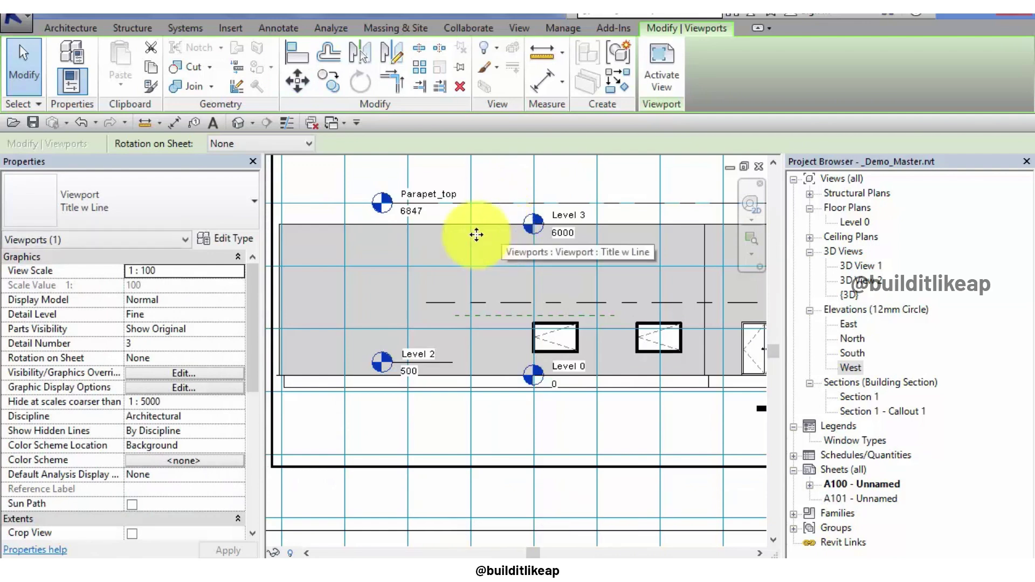
scroll(519, 284, "down", 2)
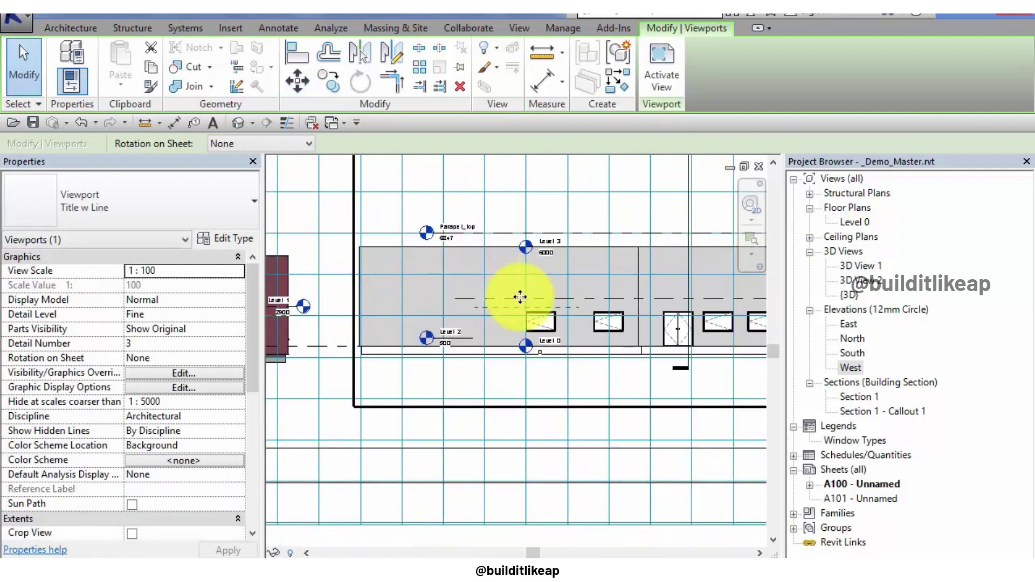
scroll(526, 296, "down", 3)
left_click(649, 434)
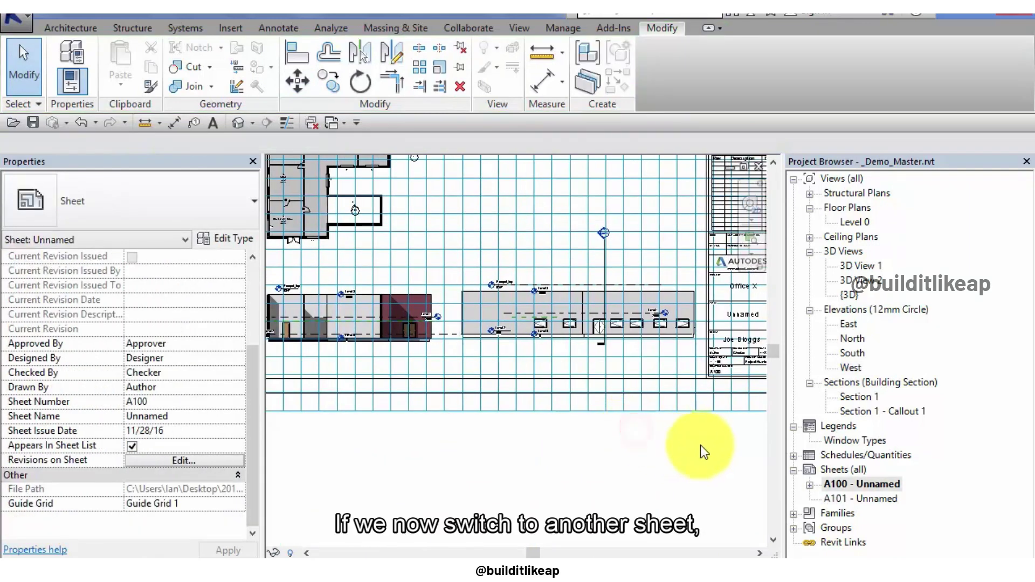
Open sheet A101 and set its Guide Grid property to Guide Grid 1
double_click(859, 498)
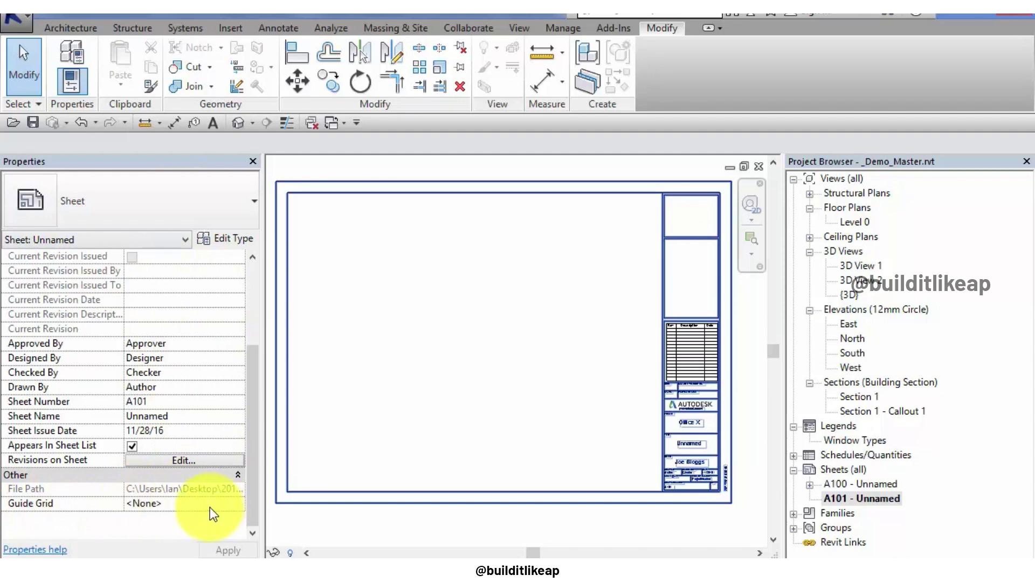
left_click(192, 503)
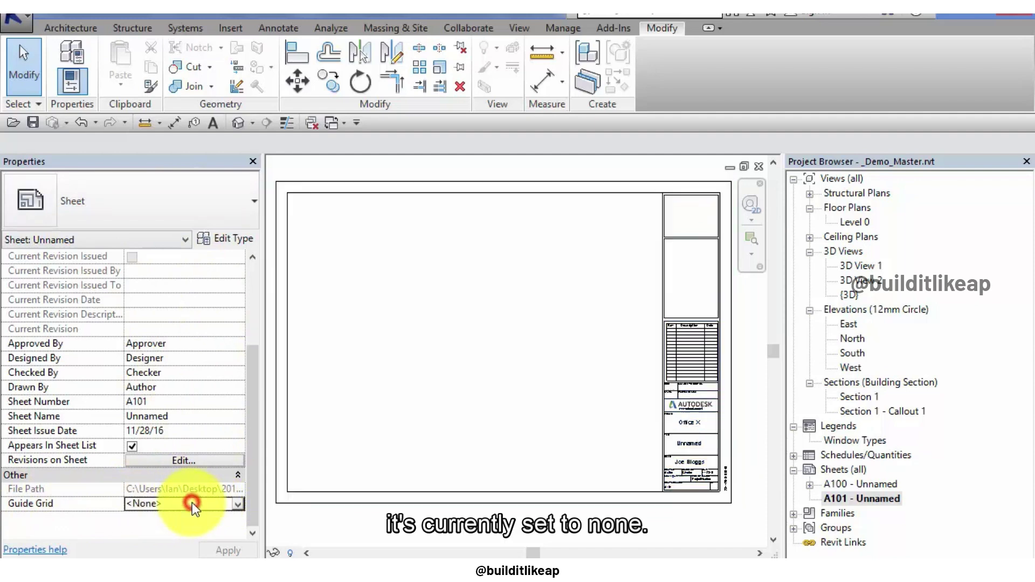
left_click(238, 502)
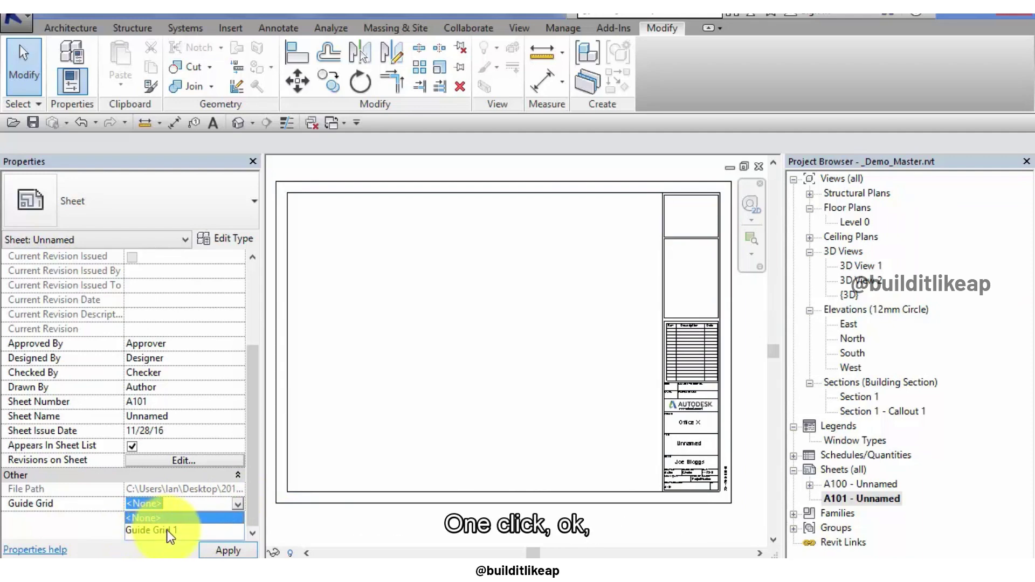
left_click(167, 529)
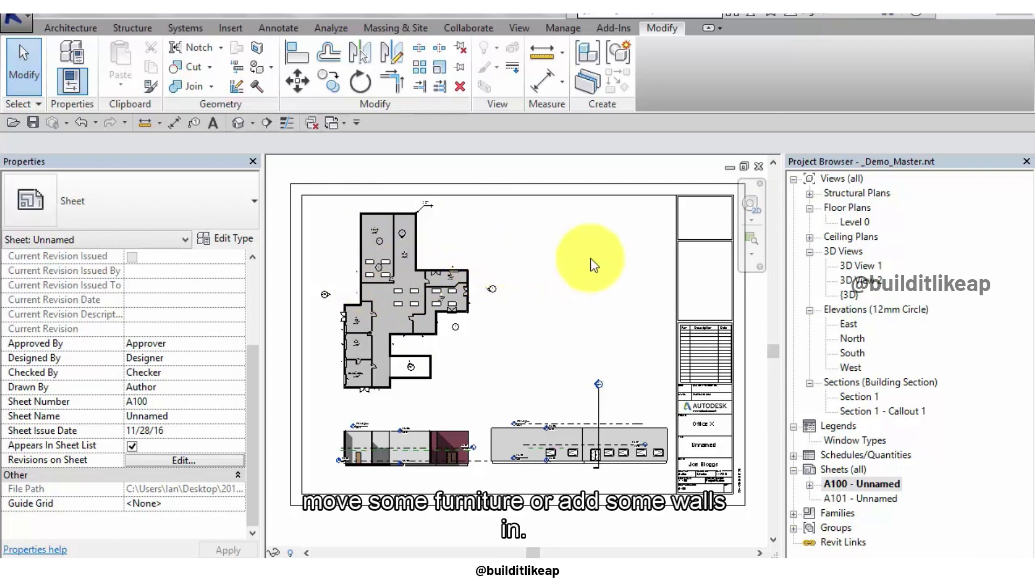
In the Level 0 plan, drag the horizontal partition wall further down
double_click(854, 223)
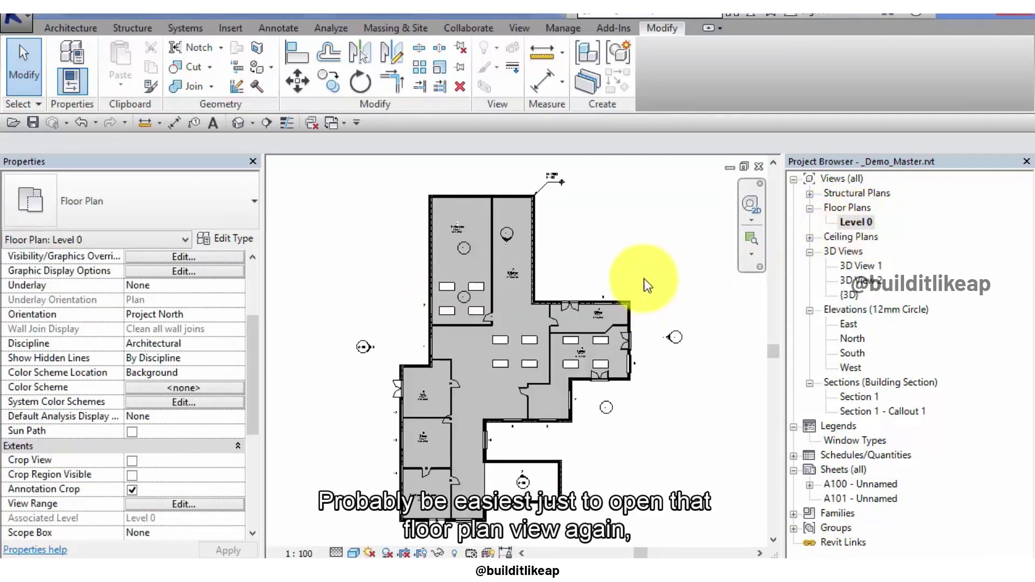
scroll(645, 275, "down", 2)
scroll(505, 274, "up", 3)
left_click(430, 345)
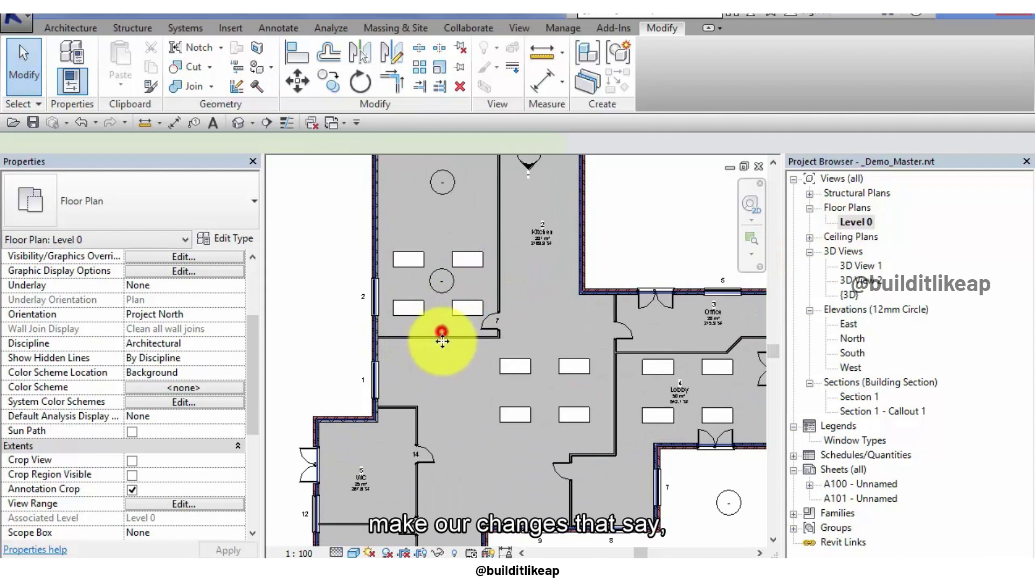
left_click(293, 306)
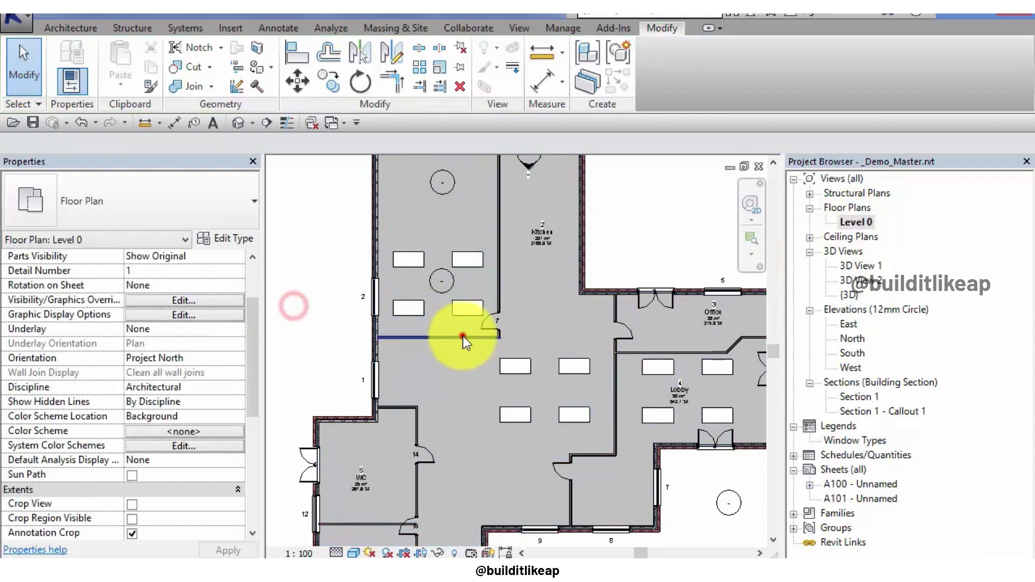
left_click_drag(458, 337, 460, 426)
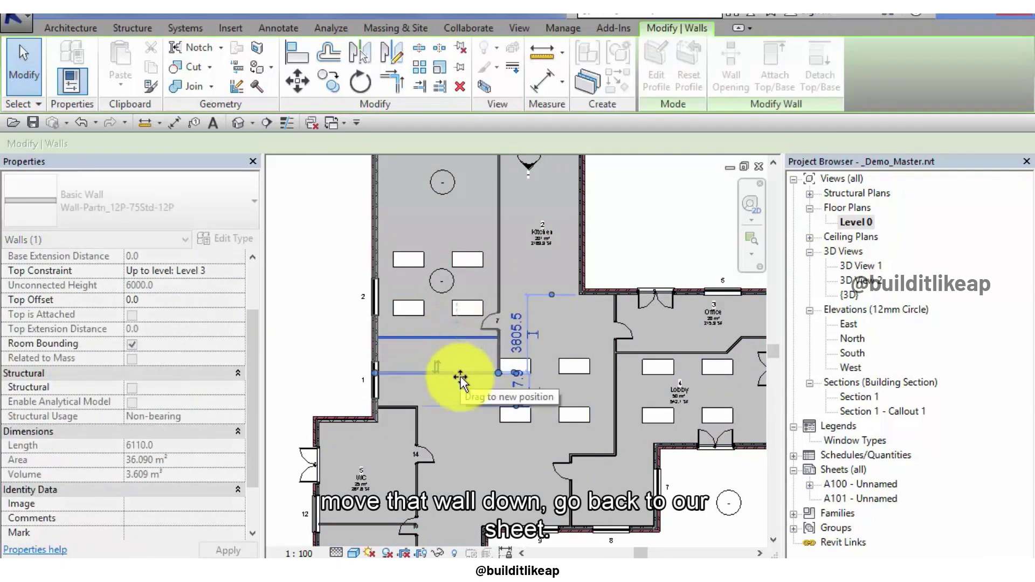
left_click(836, 412)
Reopen sheet A100 and frame the updated plan with both elevations
double_click(865, 479)
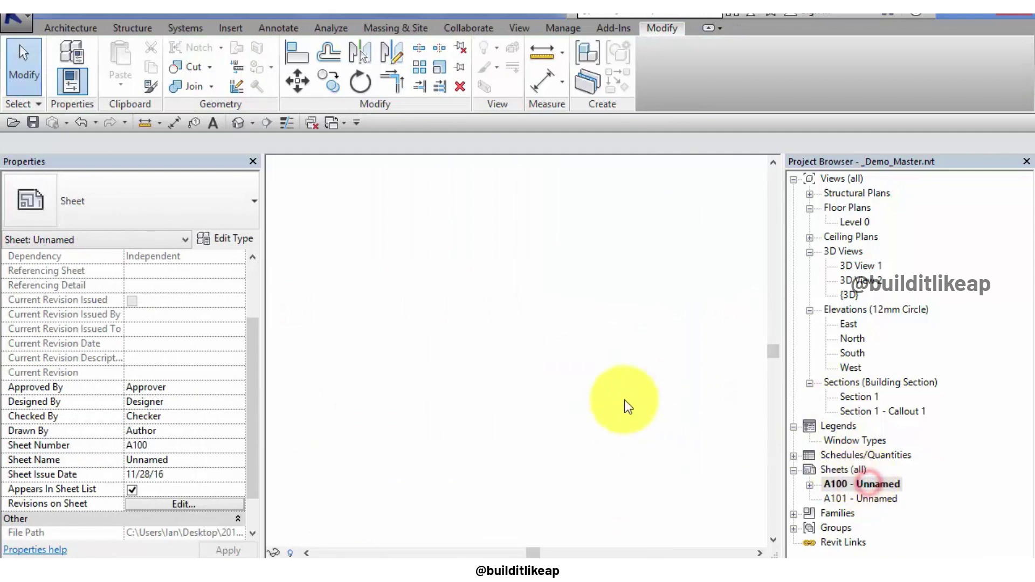
scroll(351, 291, "up", 2)
scroll(330, 290, "up", 2)
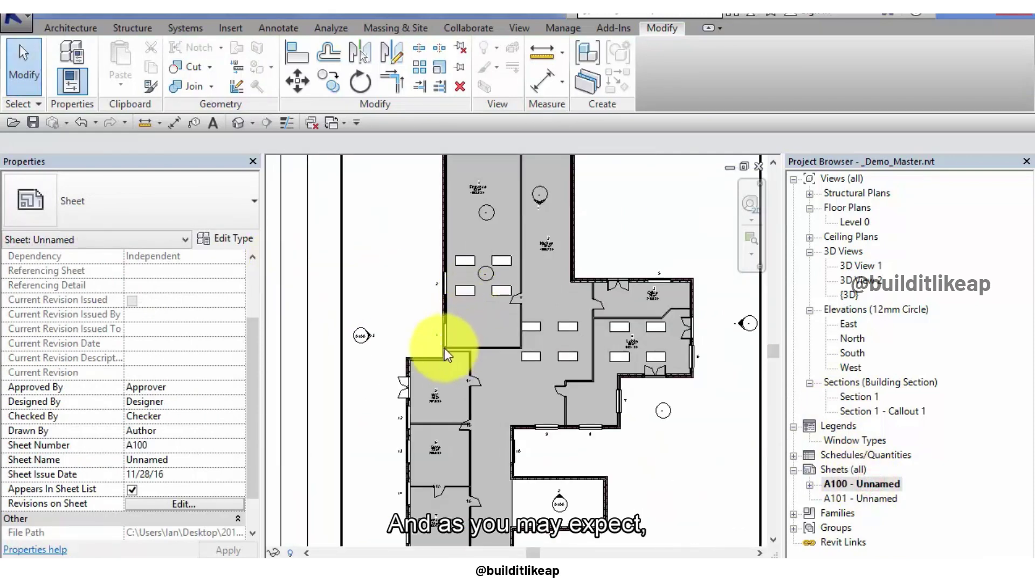
scroll(345, 332, "down", 3)
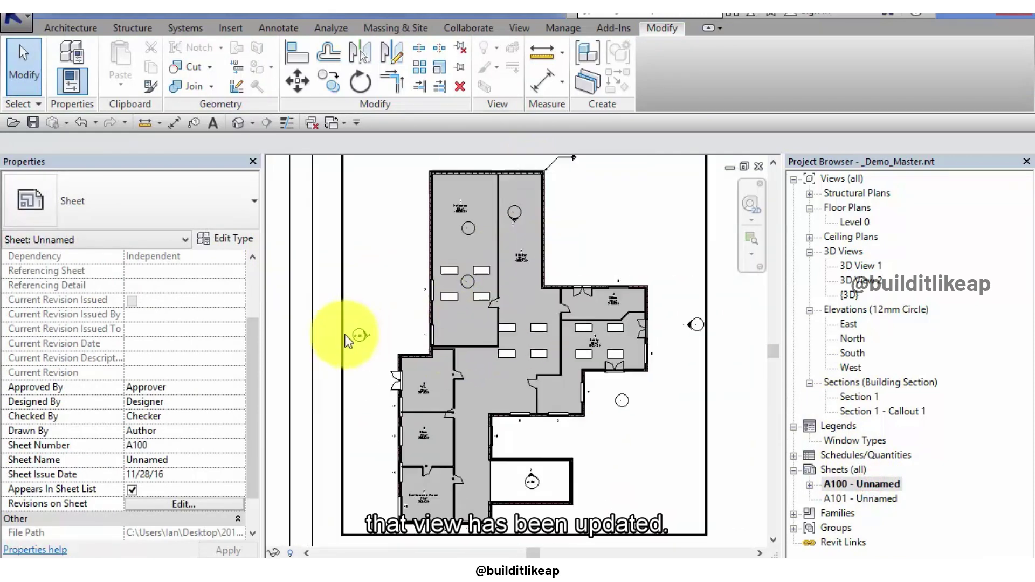
scroll(345, 331, "down", 2)
middle_click_drag(649, 330, 637, 282)
scroll(625, 321, "down", 1)
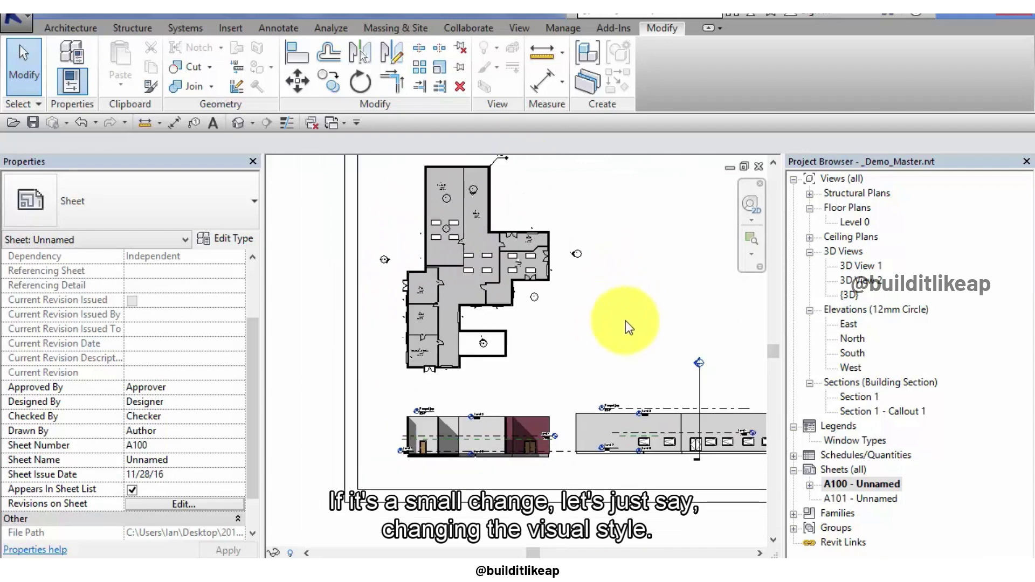
mouse_move(632, 325)
middle_mouse_down()
mouse_move(617, 350)
mouse_move(596, 351)
middle_mouse_up()
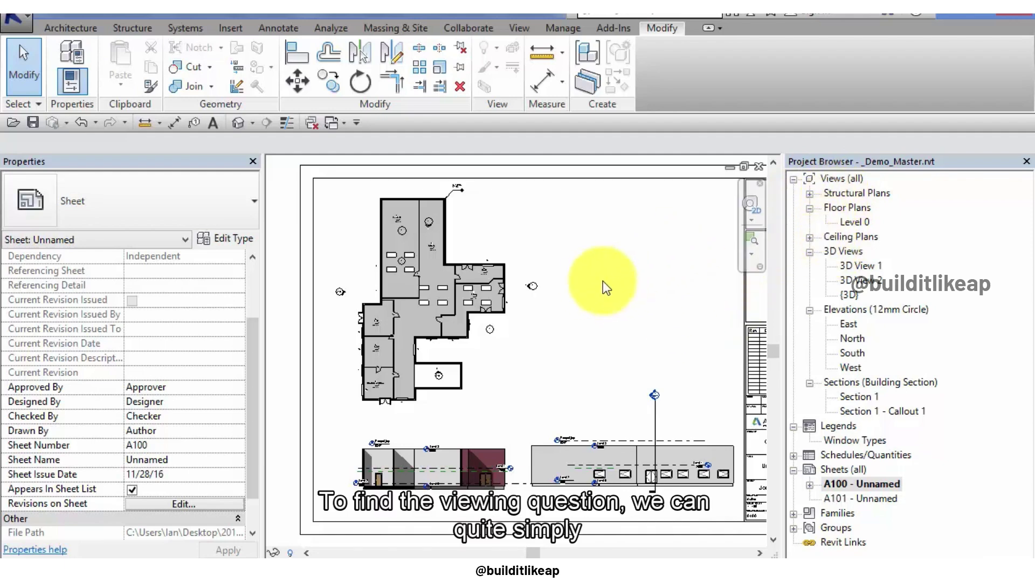
Activate the West elevation viewport and set Coarse detail level with Shaded visual style
left_click(699, 476)
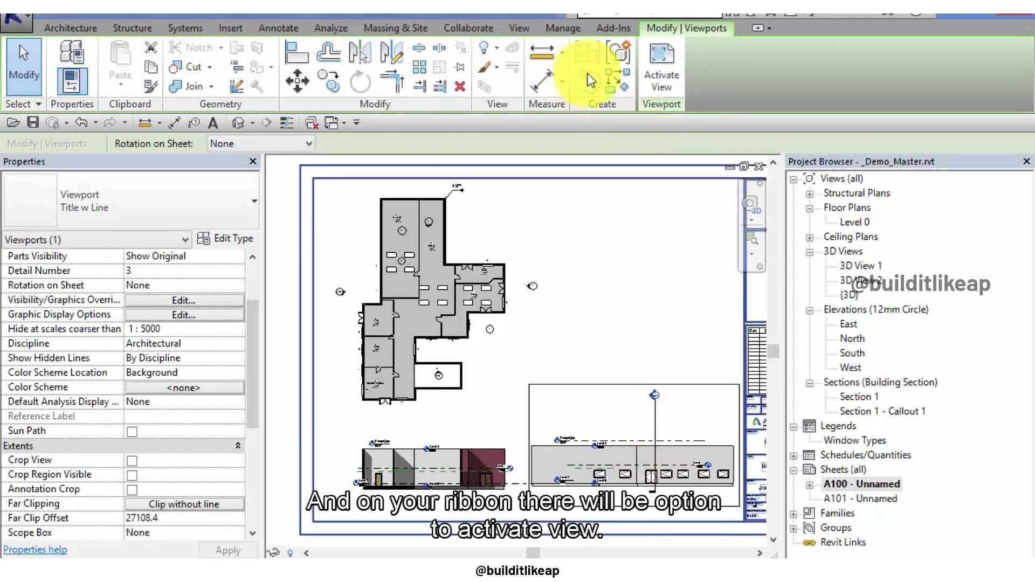
left_click(664, 62)
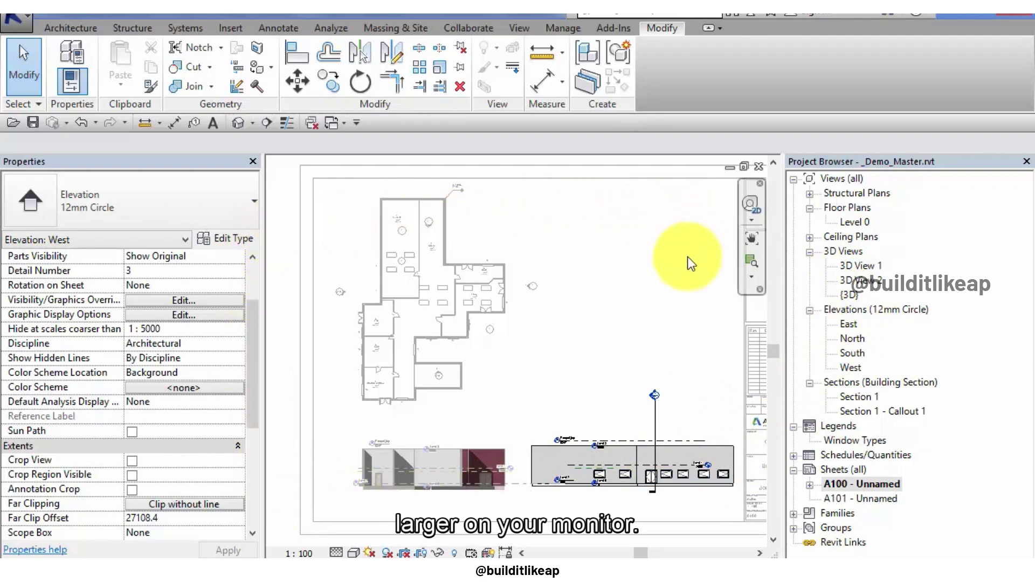
left_click(337, 552)
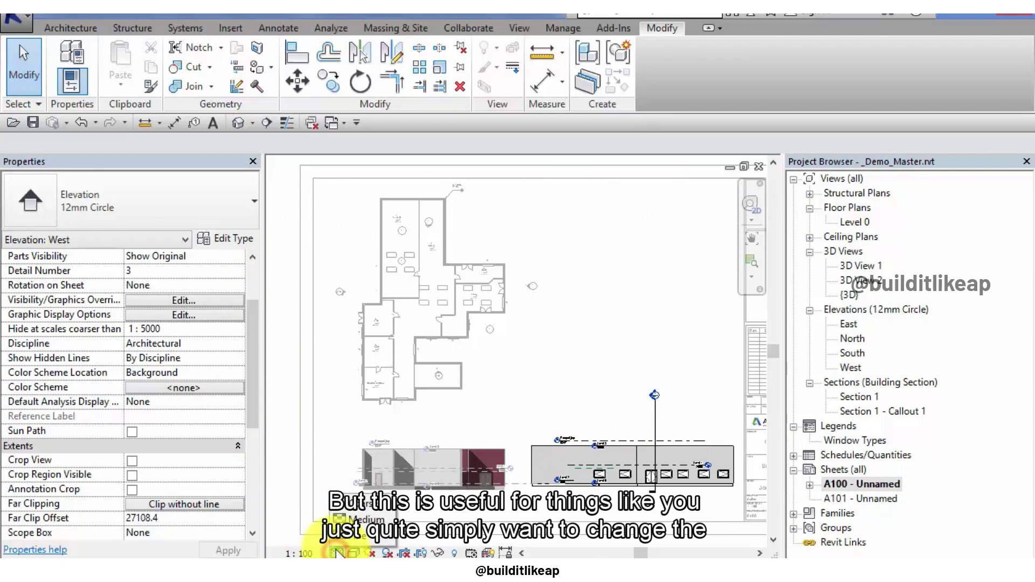
left_click(354, 497)
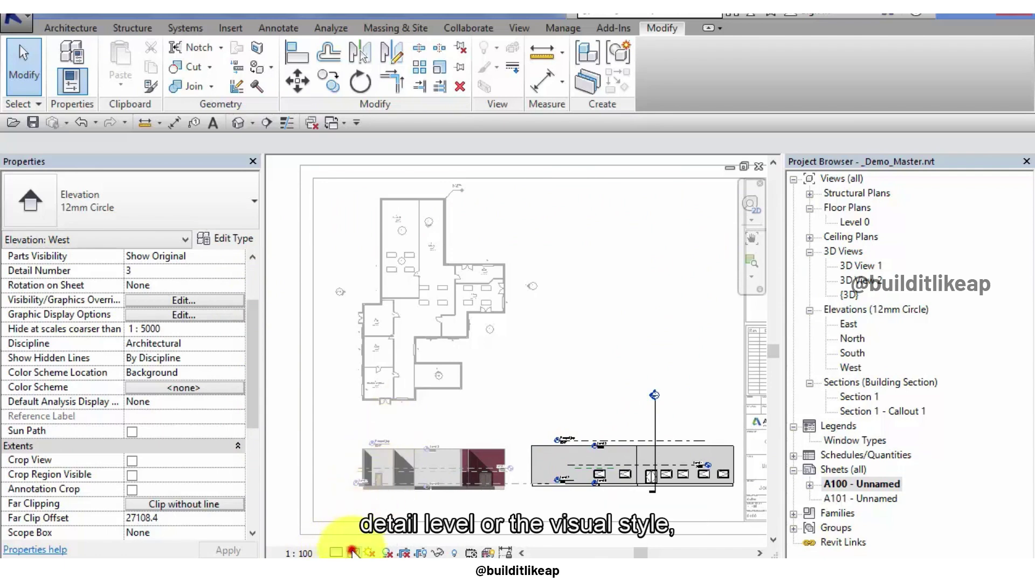
left_click(354, 552)
left_click(374, 495)
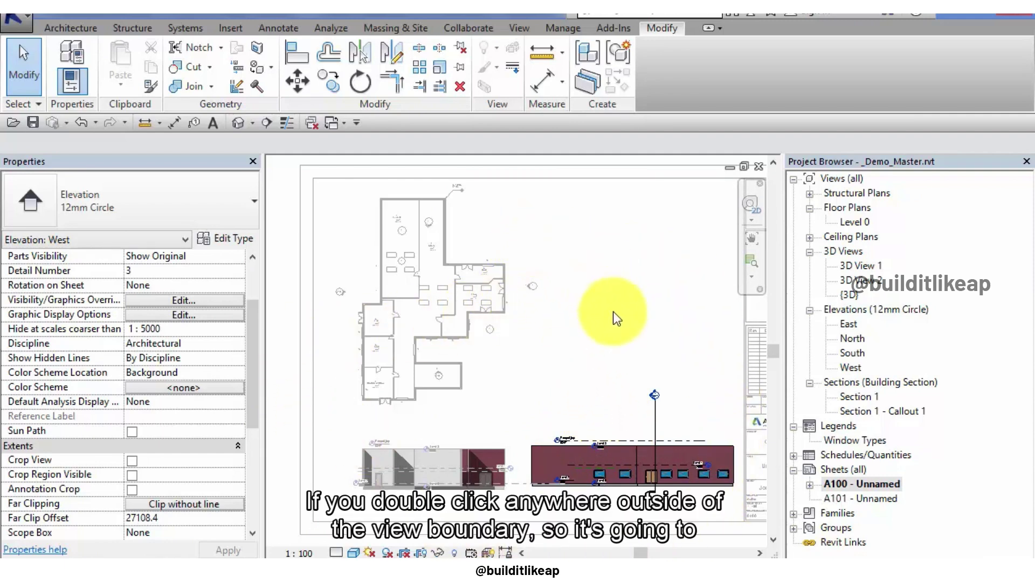
Deactivate the West elevation view, reactivate it briefly, and return to sheet A100 level
double_click(551, 197)
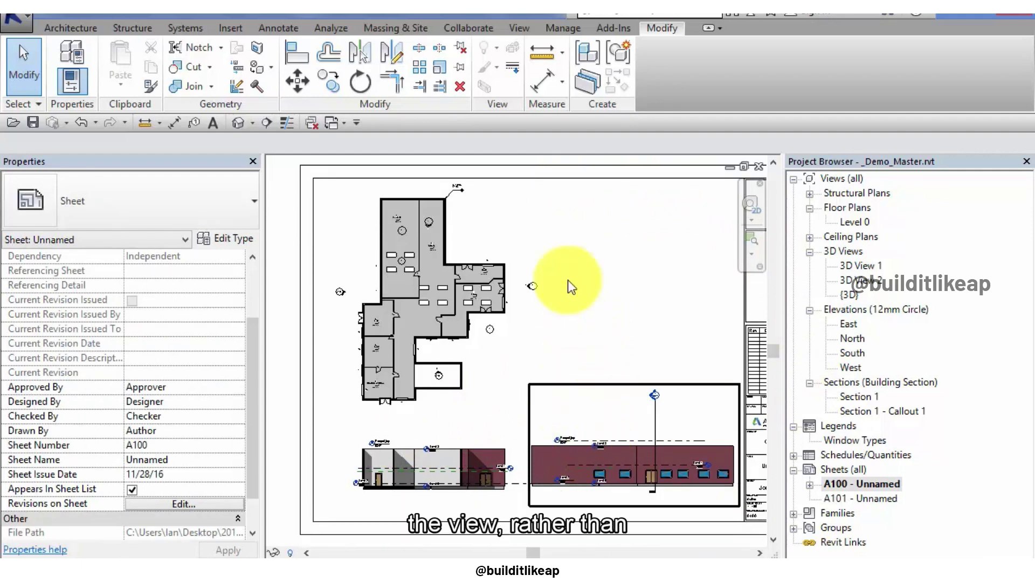
left_click(620, 443)
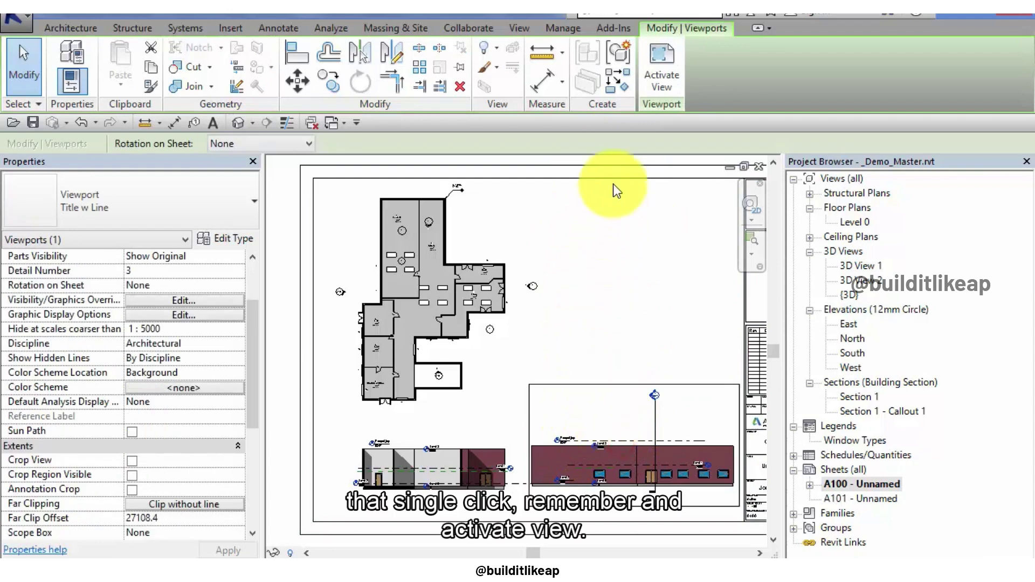
left_click(587, 199)
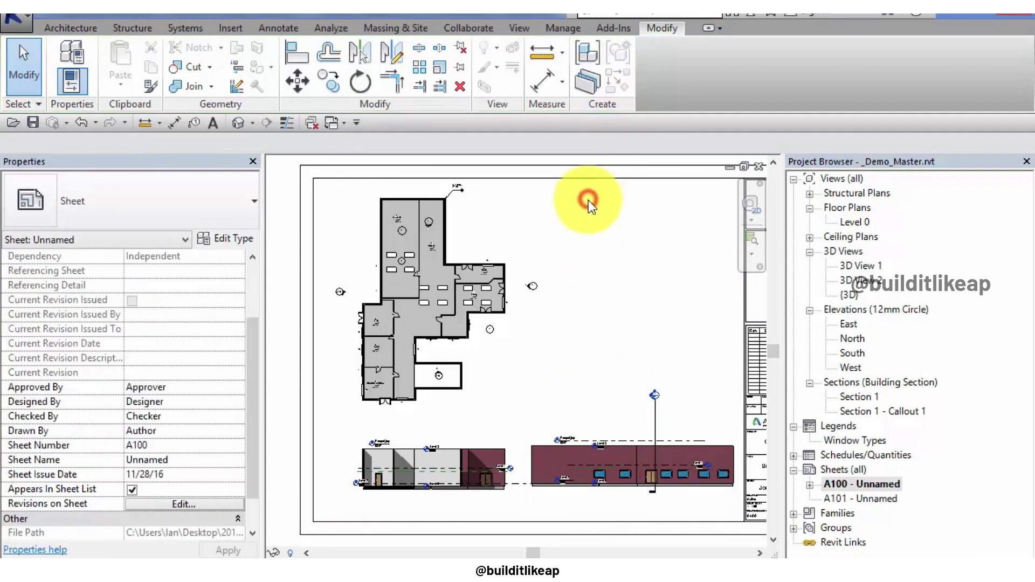
double_click(613, 471)
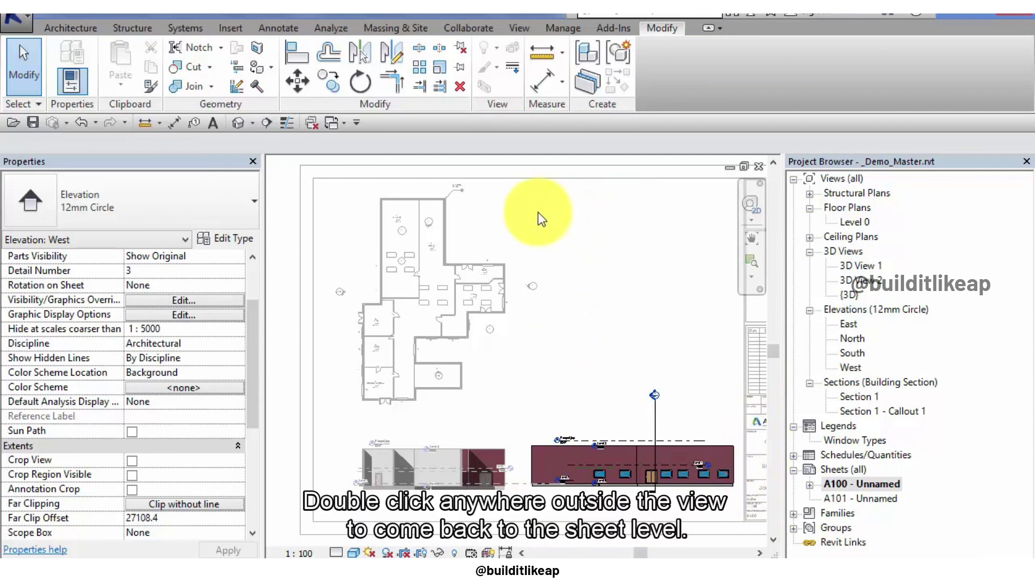
double_click(349, 208)
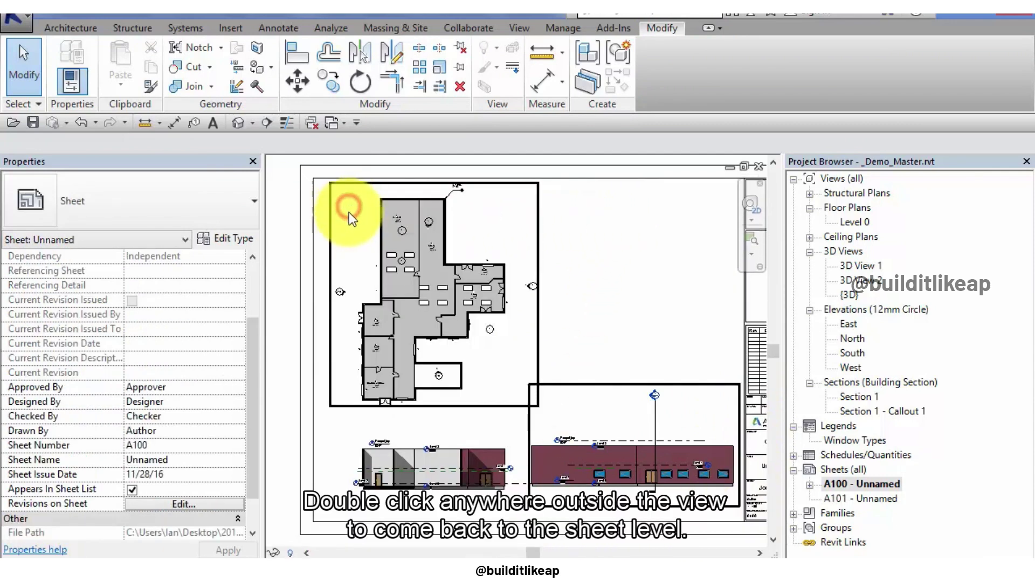